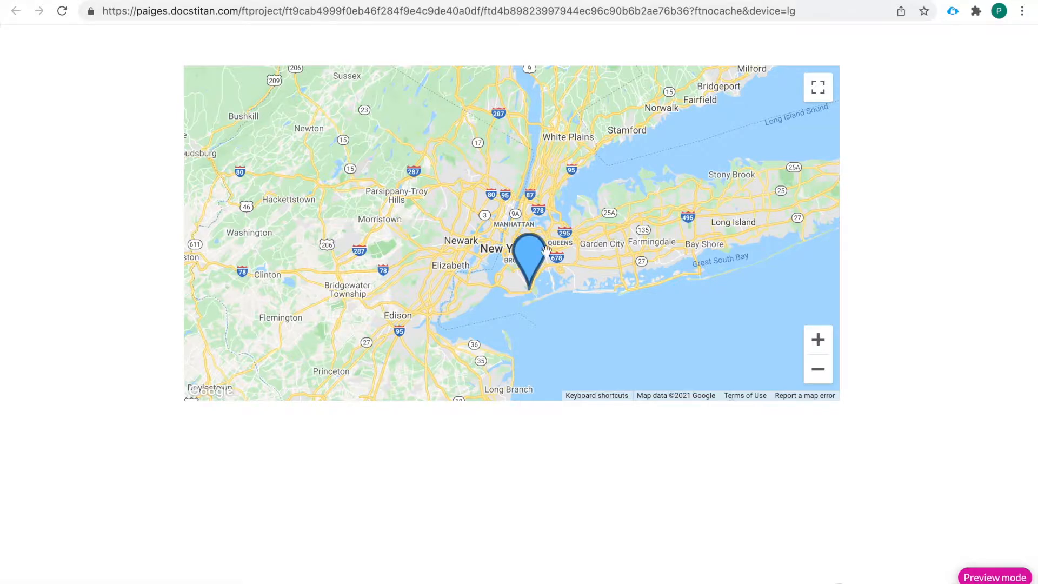
Step: Open the map marker's store-location popup in the preview, highlight its address text, and close the popup
mouse_move(529, 262)
left_click(533, 261)
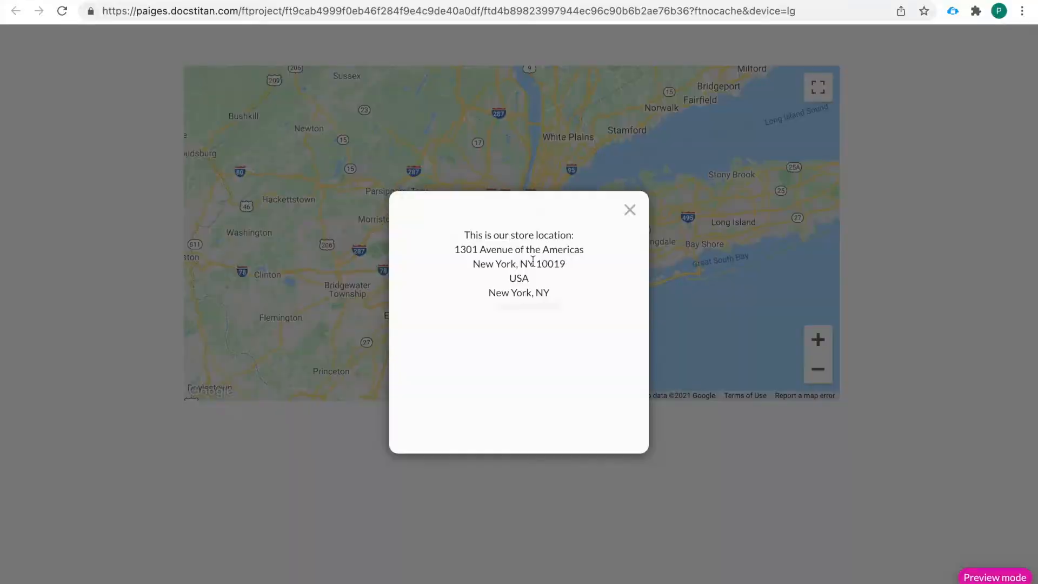
left_click_drag(463, 235, 570, 297)
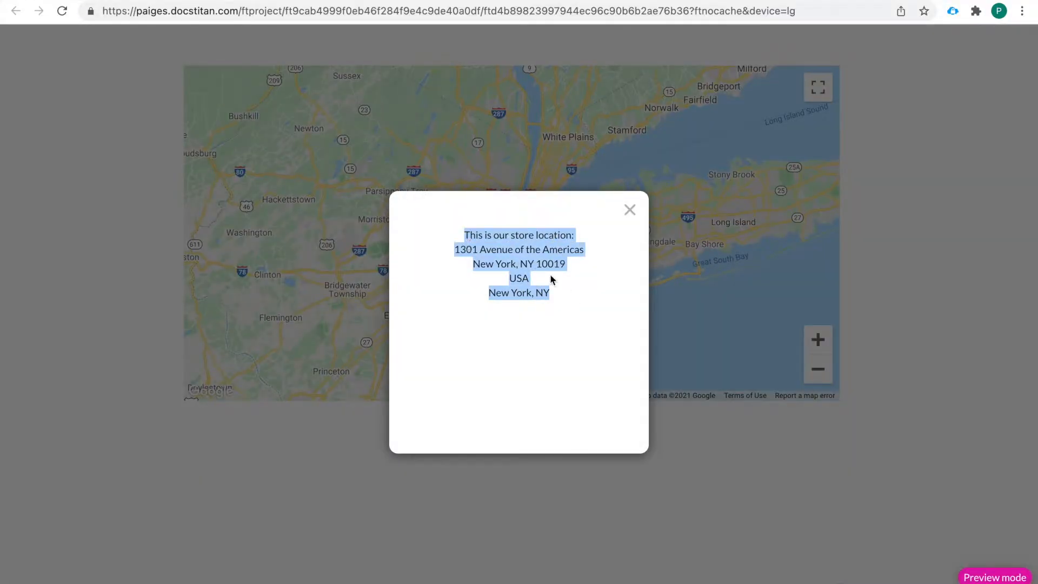
left_click(628, 210)
left_click(628, 210)
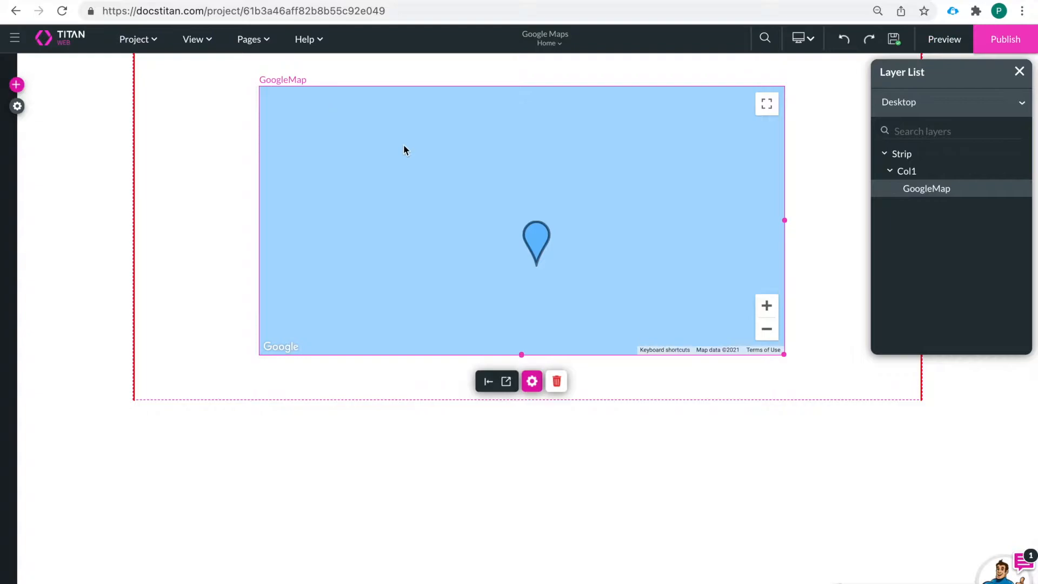
Step: Delete the existing map element and remove Rule 1 from the Home page's Every Time load actions
left_click(557, 382)
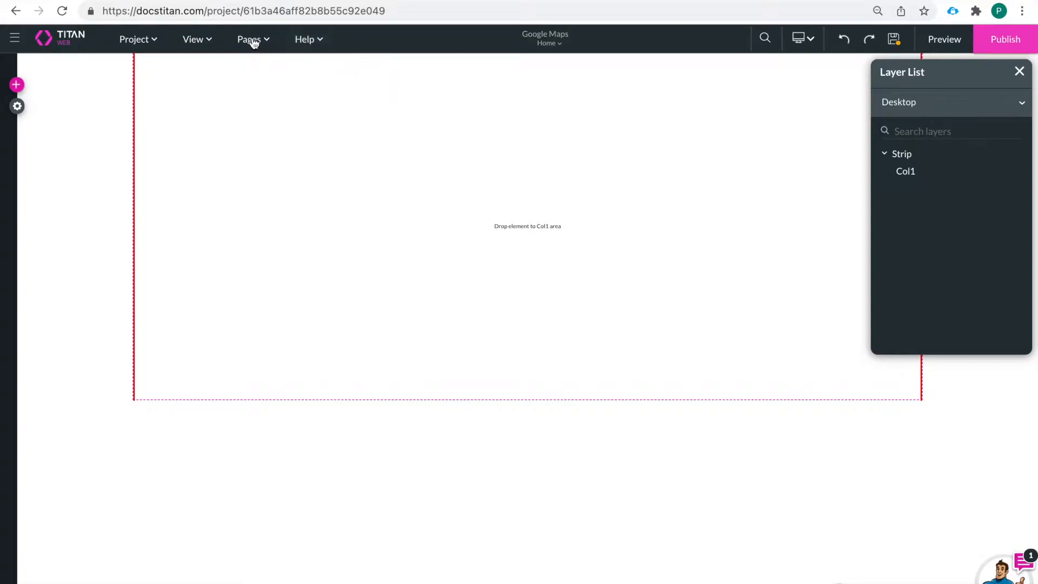
mouse_move(249, 39)
left_click(331, 66)
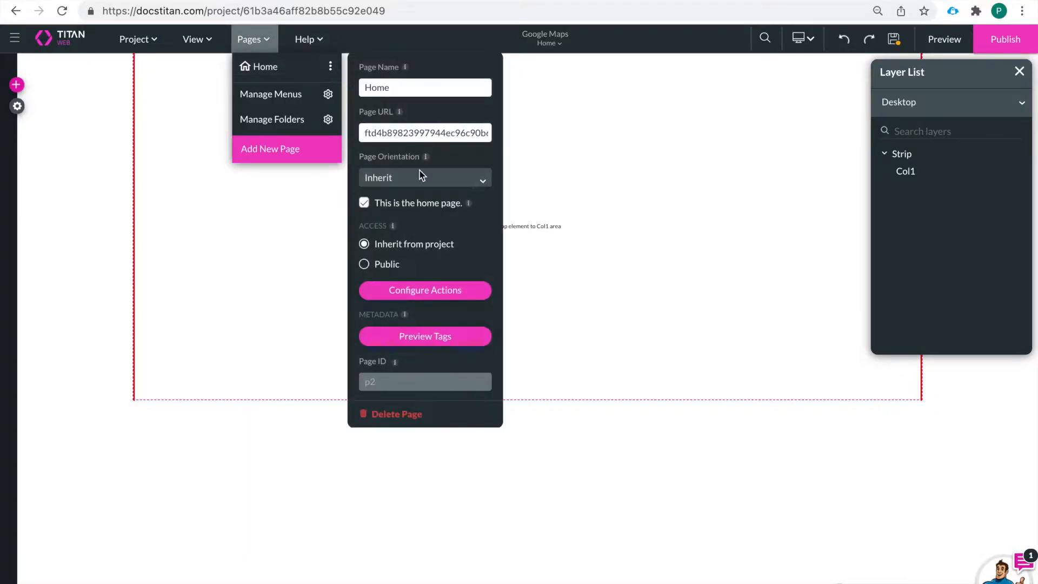
left_click(427, 291)
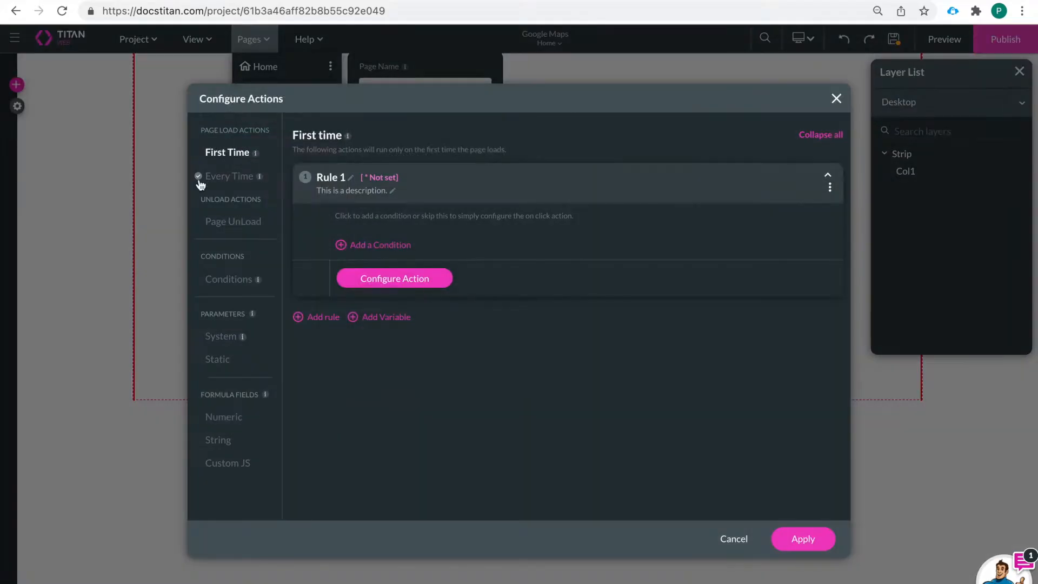
left_click(236, 179)
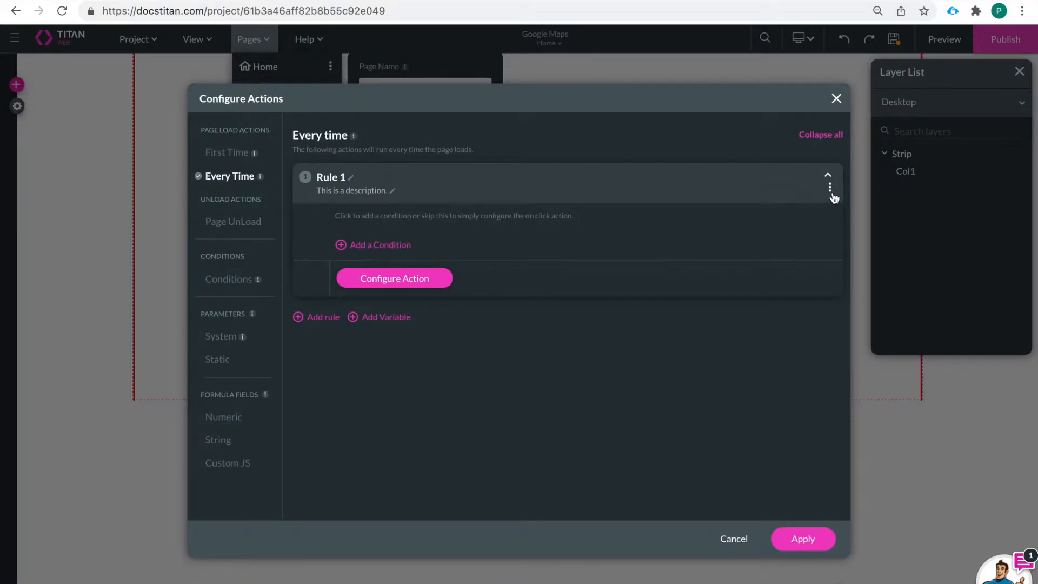
left_click(830, 187)
left_click(859, 233)
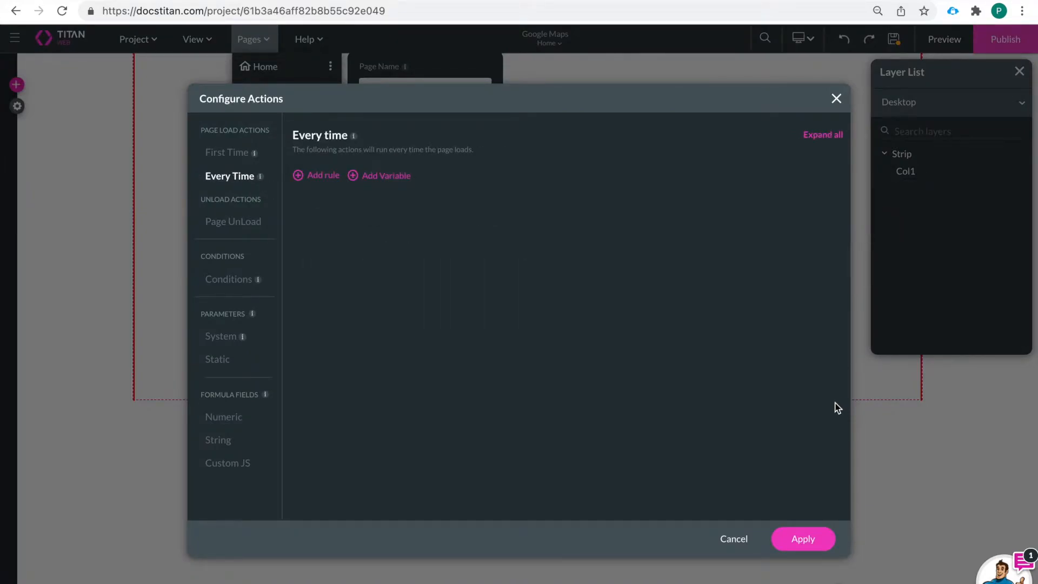
left_click(804, 539)
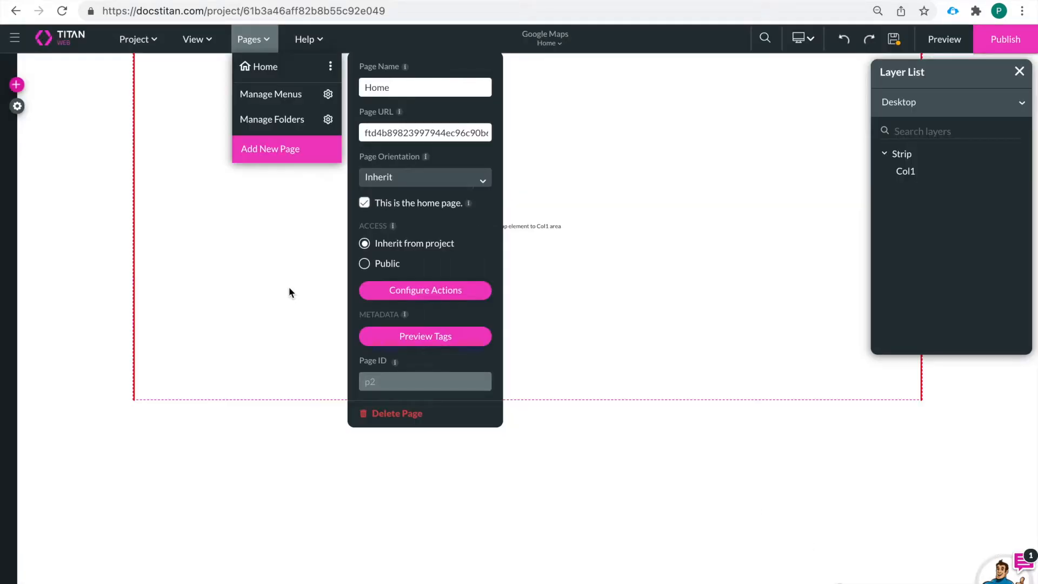
Step: Delete the Account get-record integration from the project's Salesforce integrations and save the project
left_click(19, 107)
left_click(18, 106)
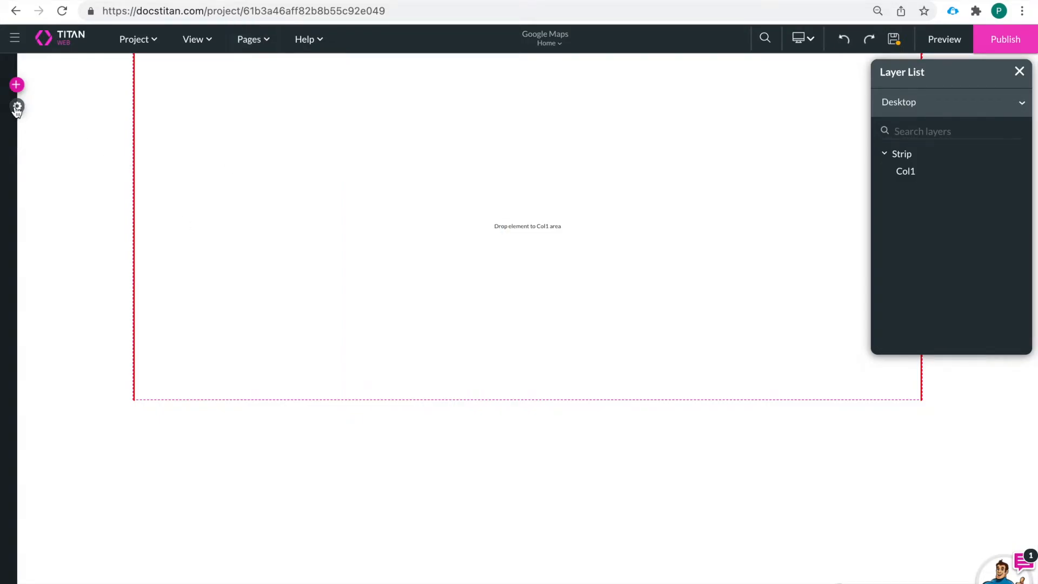
left_click(31, 197)
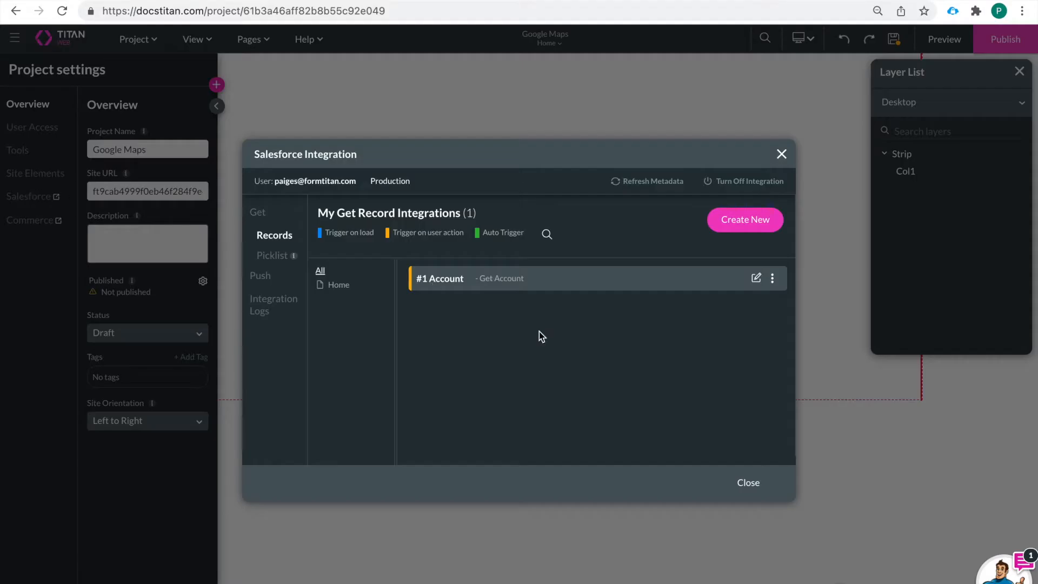
left_click(775, 278)
left_click(805, 375)
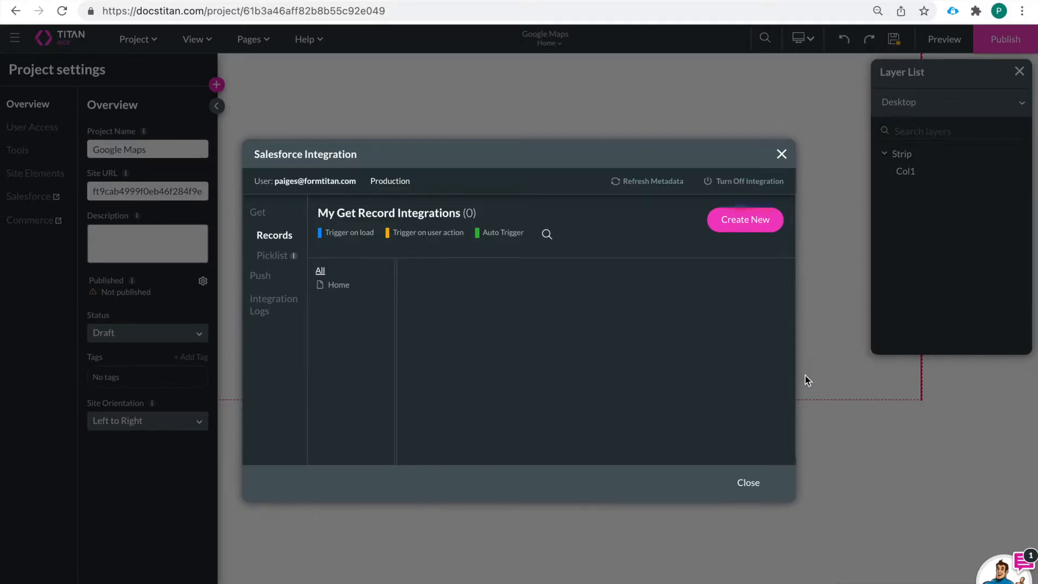
left_click(750, 482)
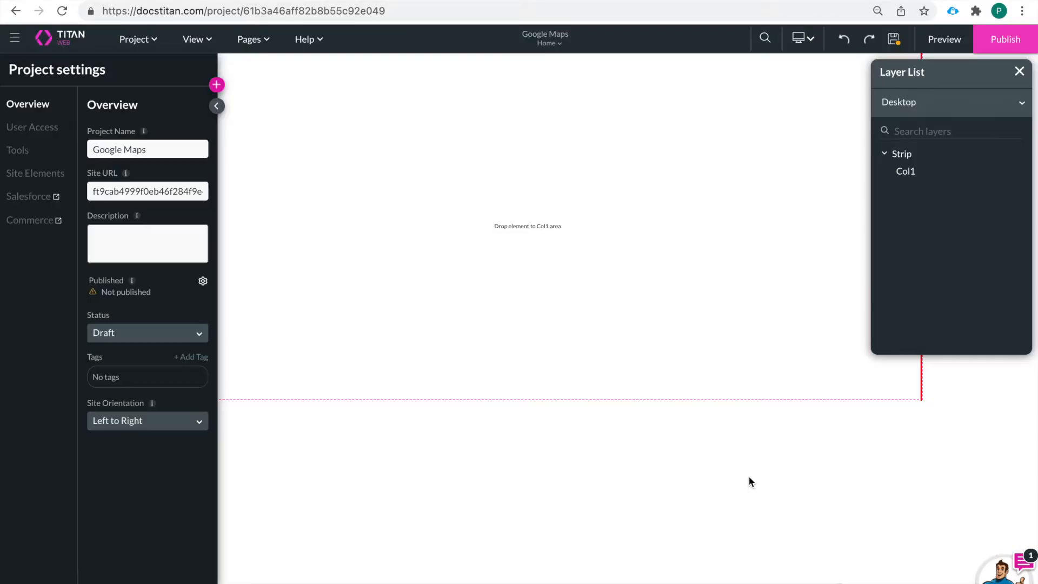
left_click(892, 41)
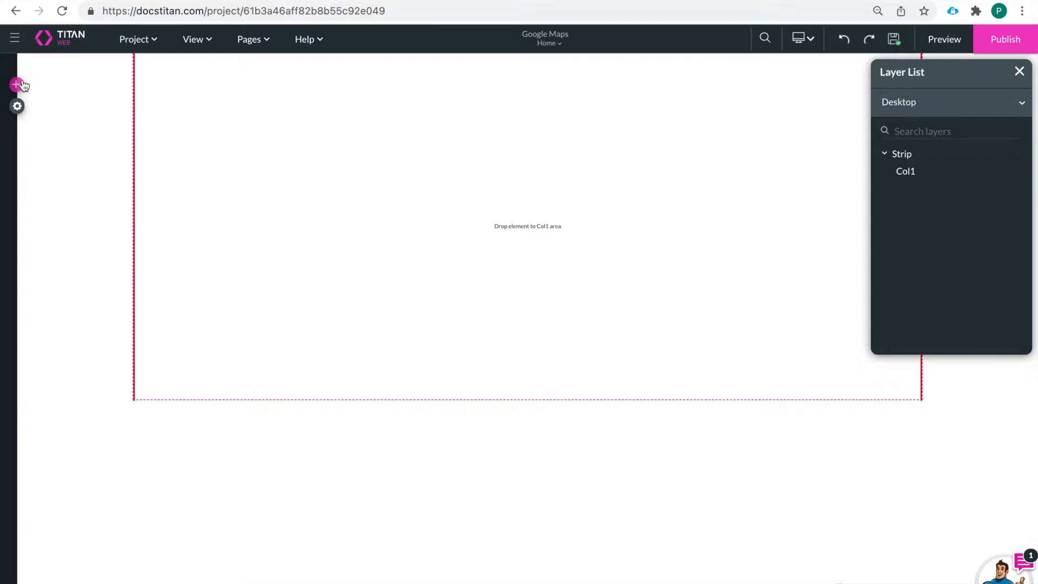
Step: Extend the empty column downward and add a Google Map widget enlarged to fill most of its width
left_click(527, 351)
left_click_drag(524, 397, 524, 583)
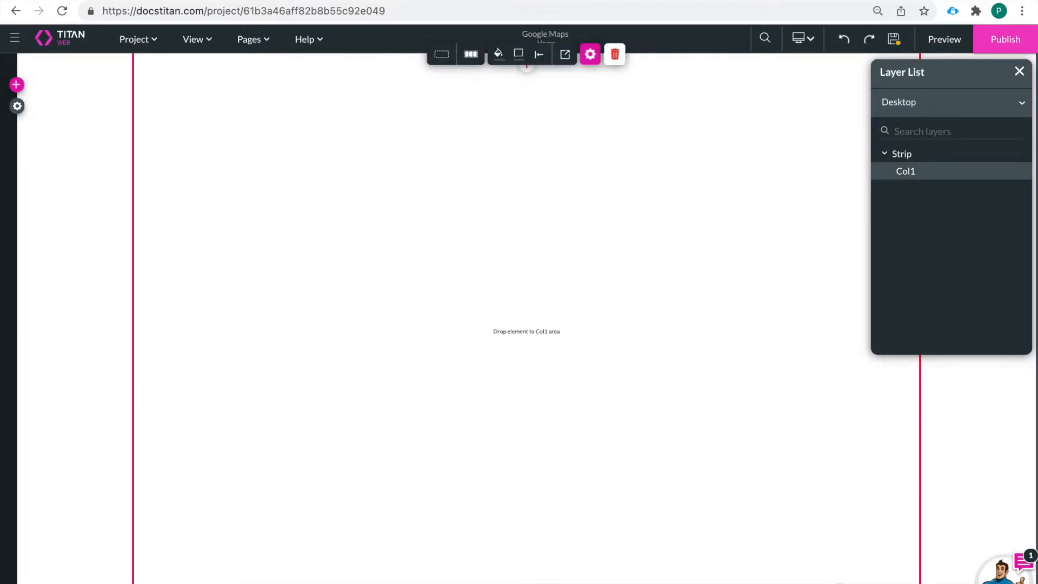
left_click(17, 85)
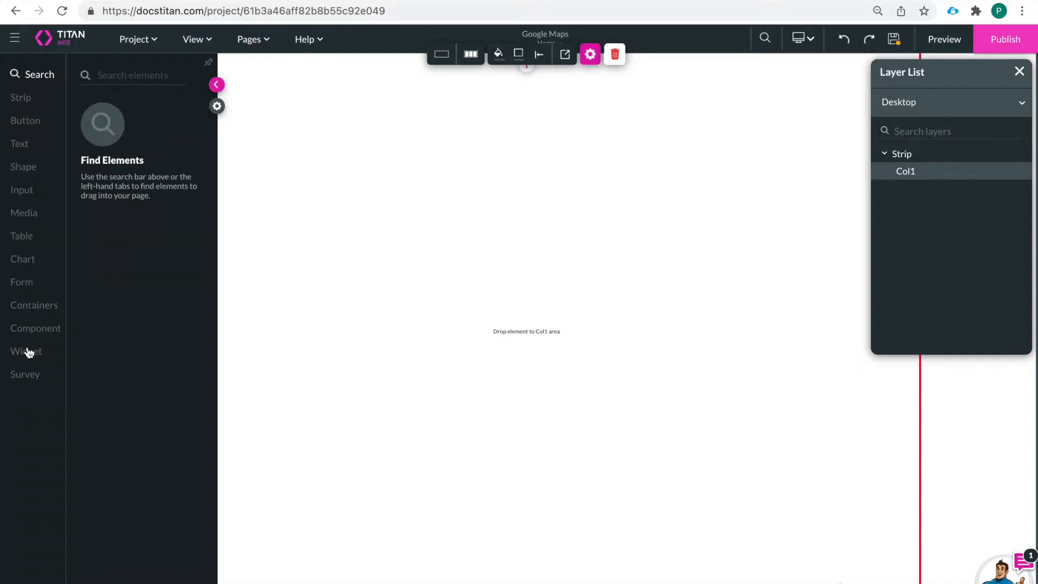
left_click(29, 355)
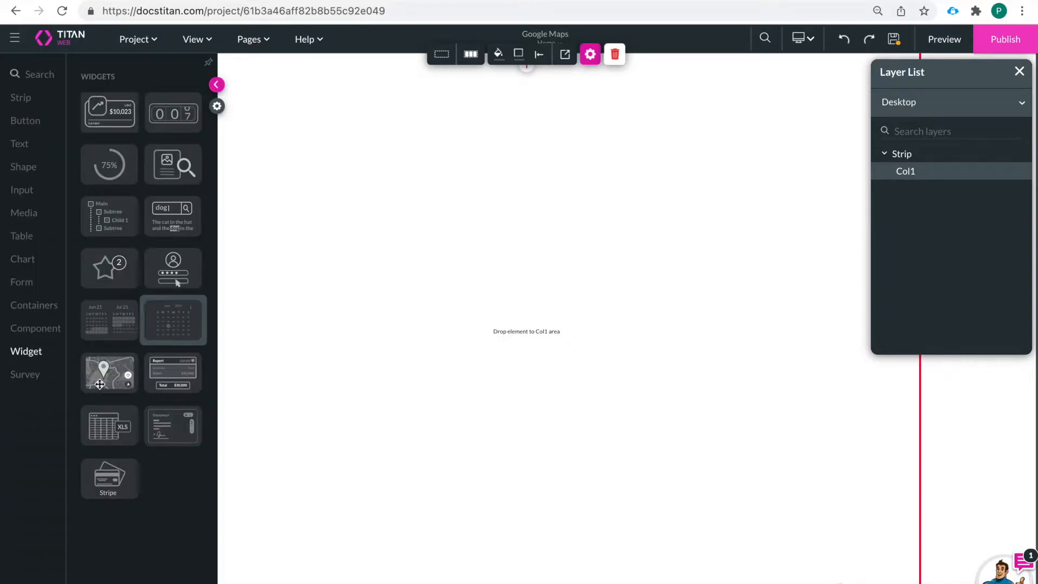
left_click_drag(108, 377, 225, 148)
left_click_drag(354, 288, 845, 529)
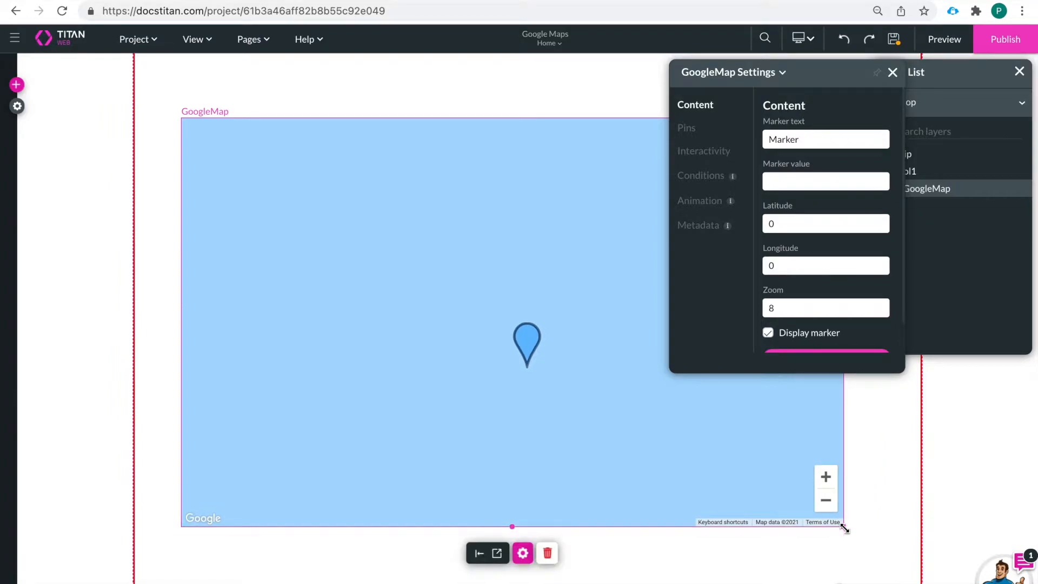
left_click(893, 73)
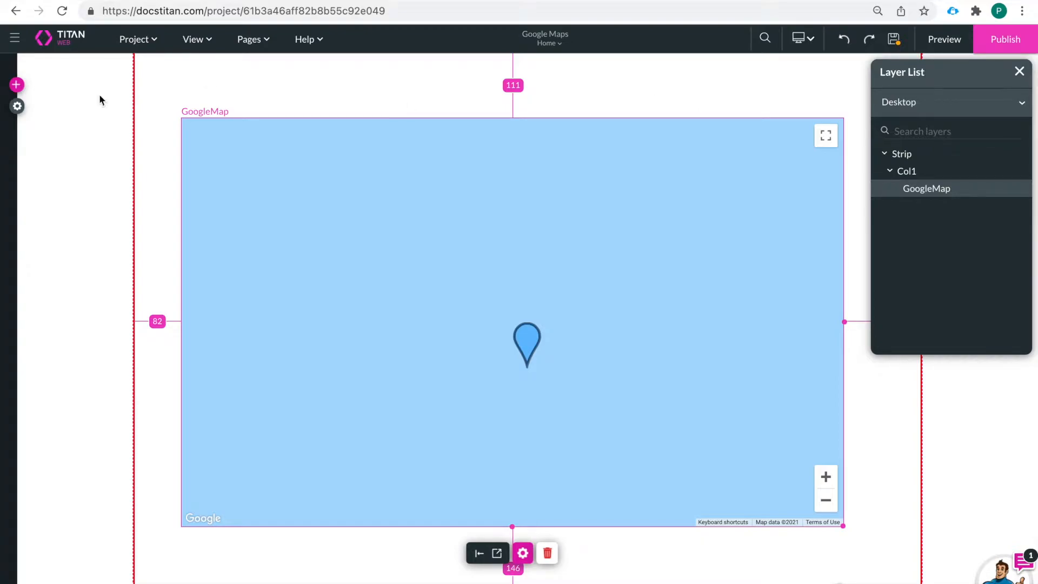
Step: Check the Google Map API key settings in the project's site elements, apply them, and save the project
left_click(18, 108)
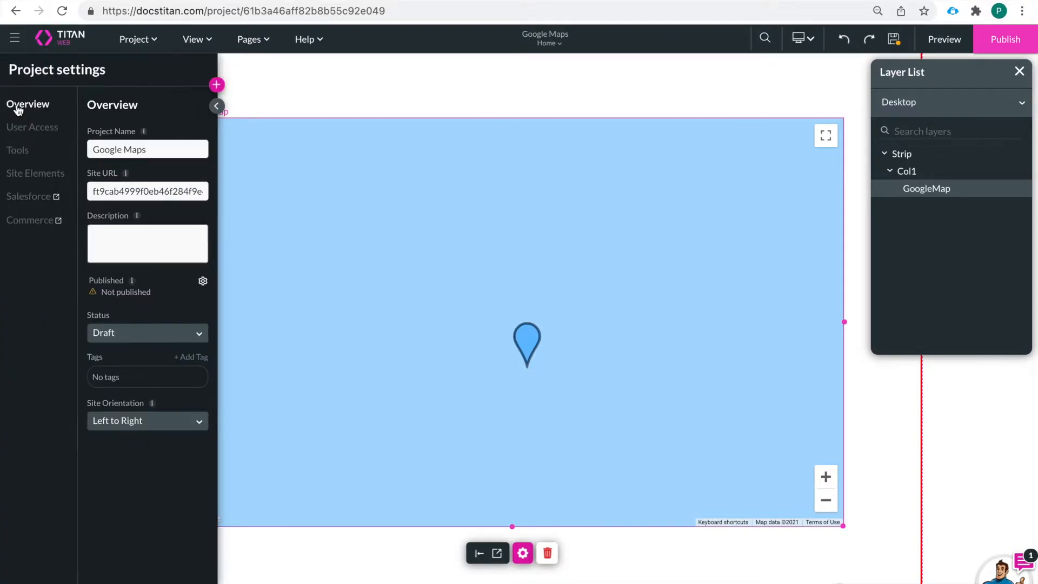
left_click(35, 178)
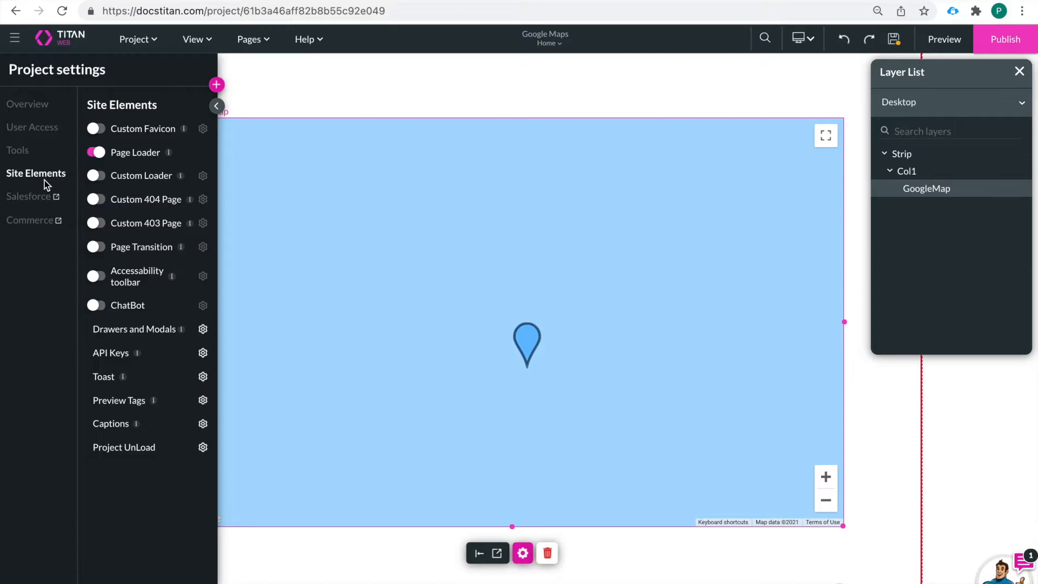
left_click(203, 354)
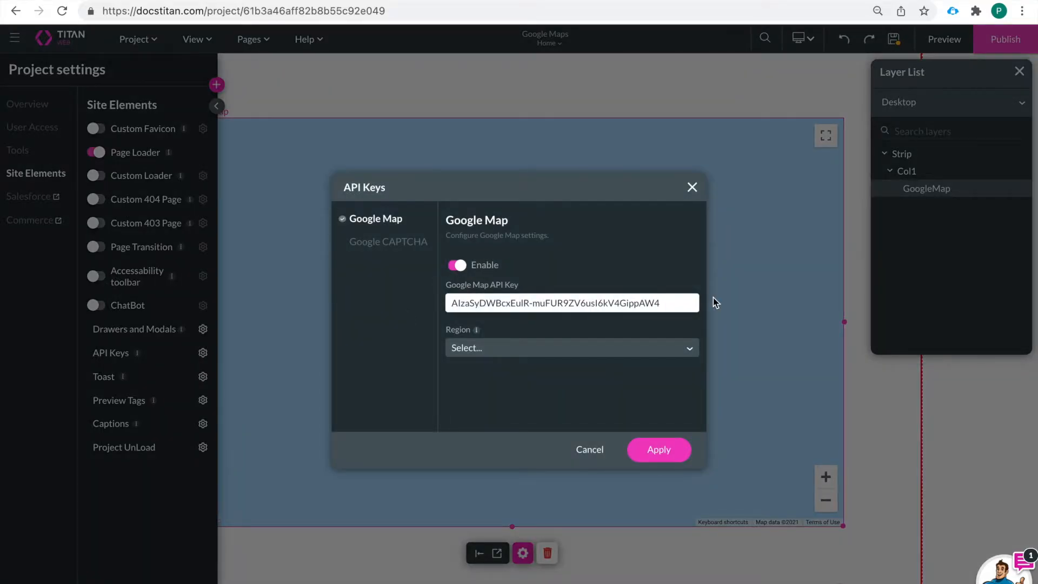
left_click(653, 452)
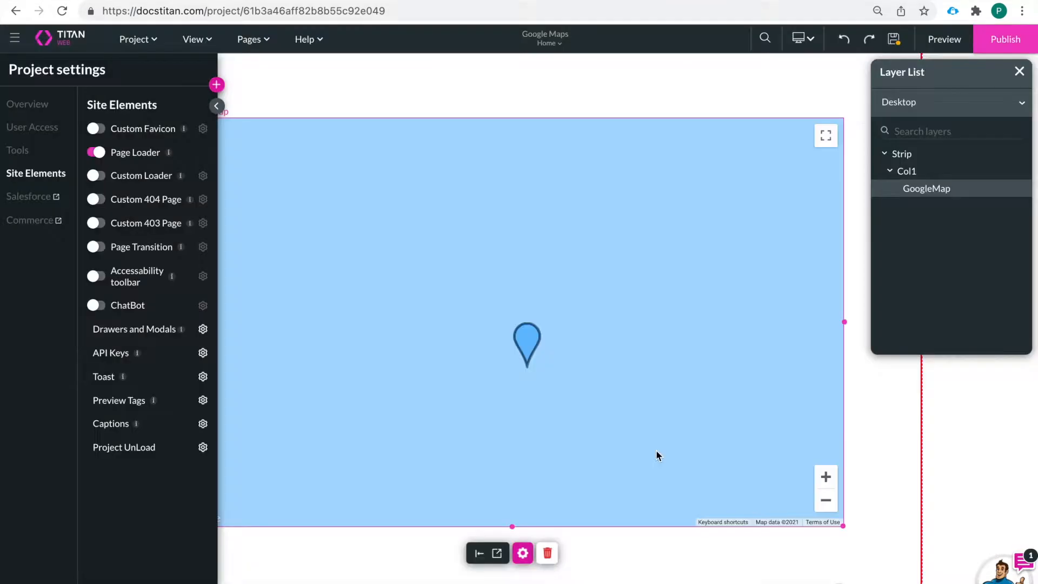
left_click(893, 39)
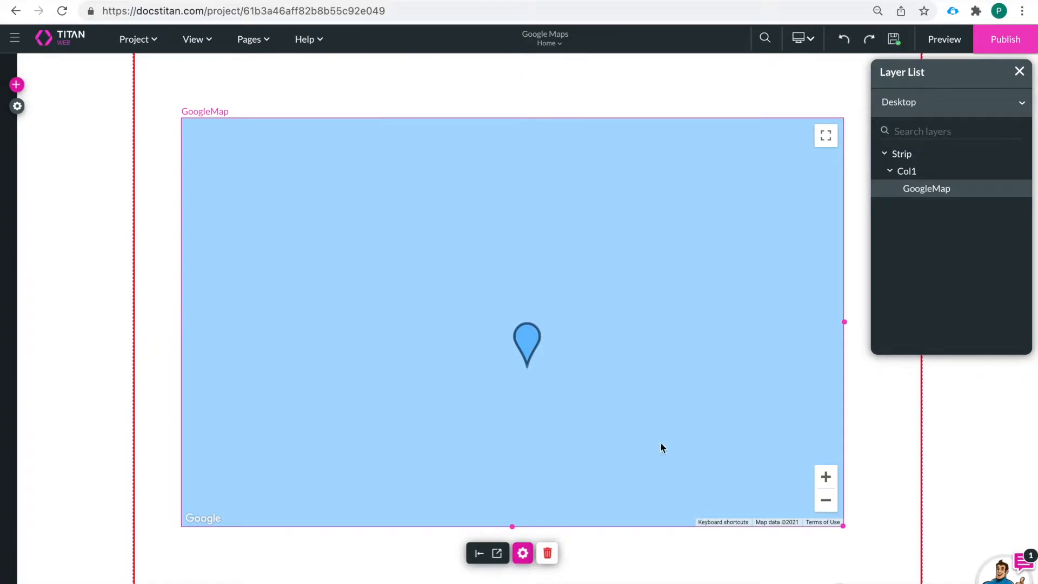
Step: Set the Google Map's zoom to 9 and review its marker text and pins settings
left_click(522, 554)
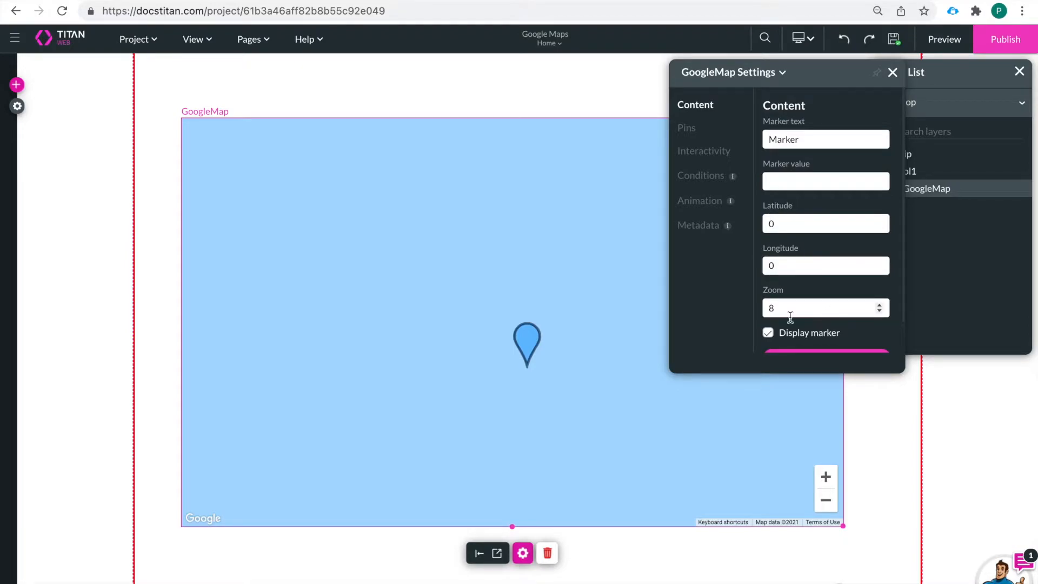
left_click(880, 306)
left_click(880, 305)
left_click(880, 306)
left_click(881, 312)
left_click(882, 312)
scroll(831, 295, "down", 1)
scroll(808, 200, "up", 1)
left_click(810, 142)
left_click_drag(810, 142, 748, 148)
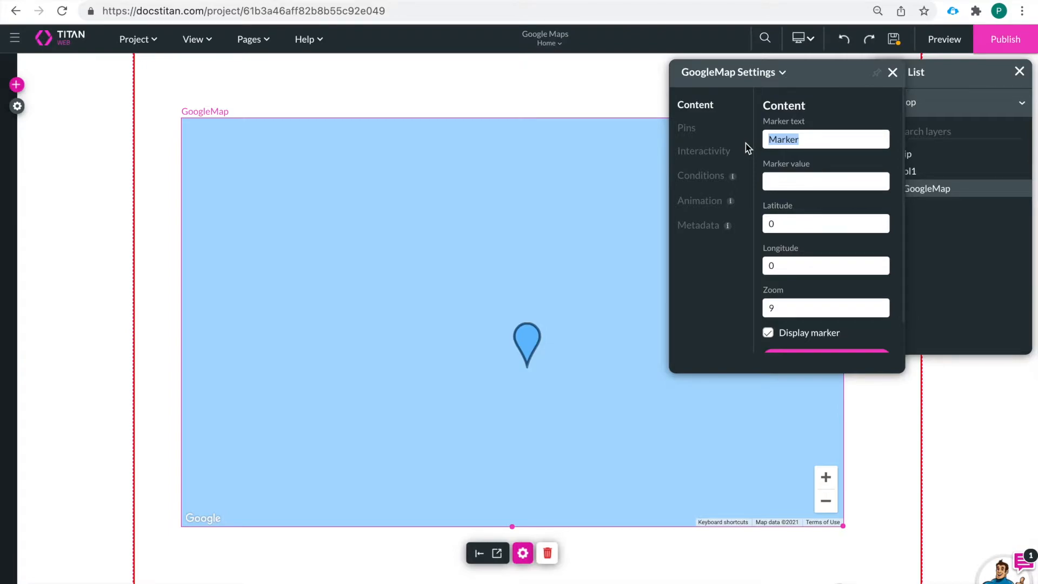
left_click(687, 128)
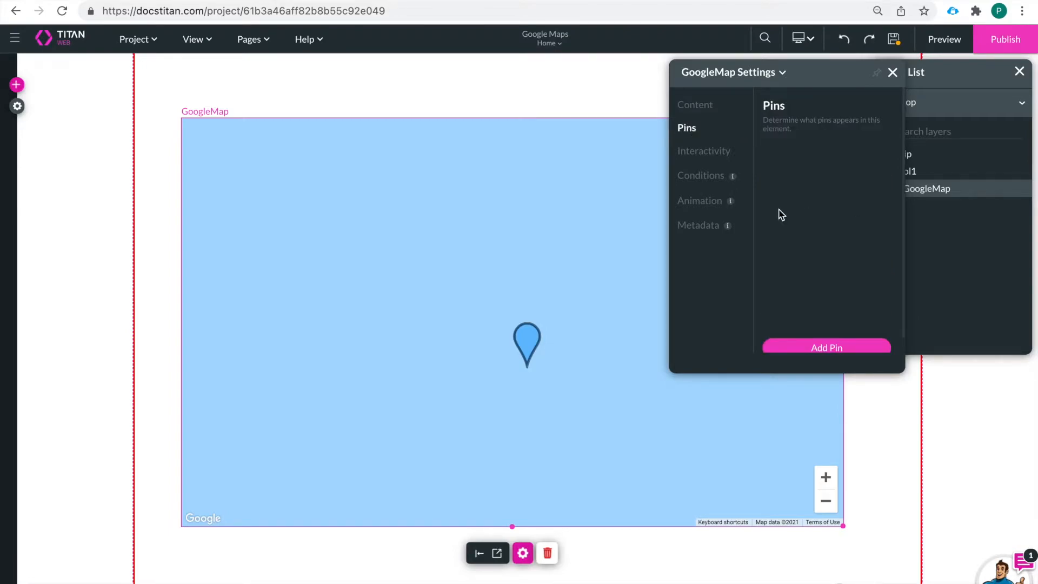
left_click(697, 108)
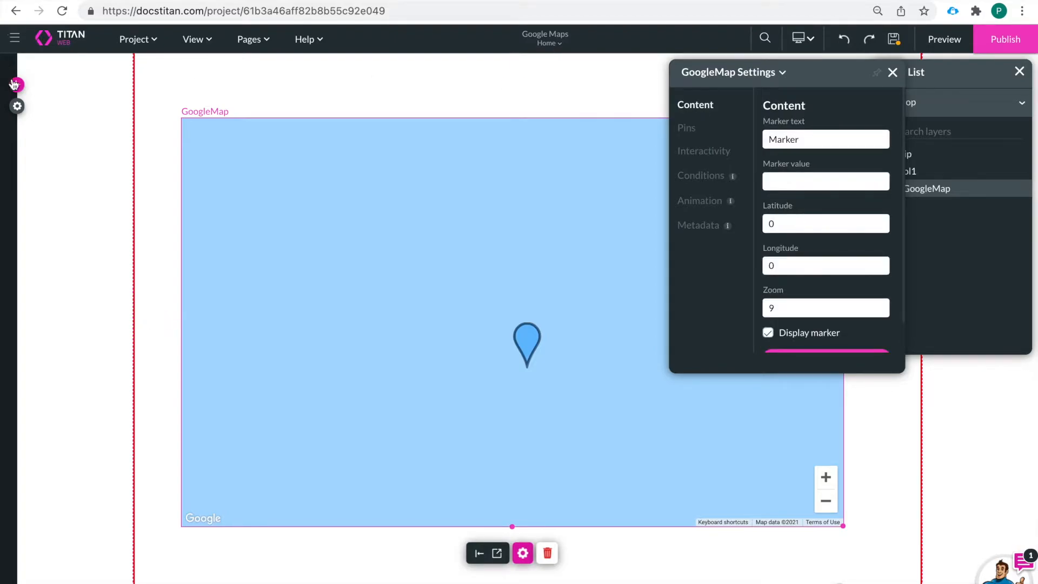
Step: Create a new Salesforce get-record integration for the Account object with the description "Get Account"
left_click(17, 106)
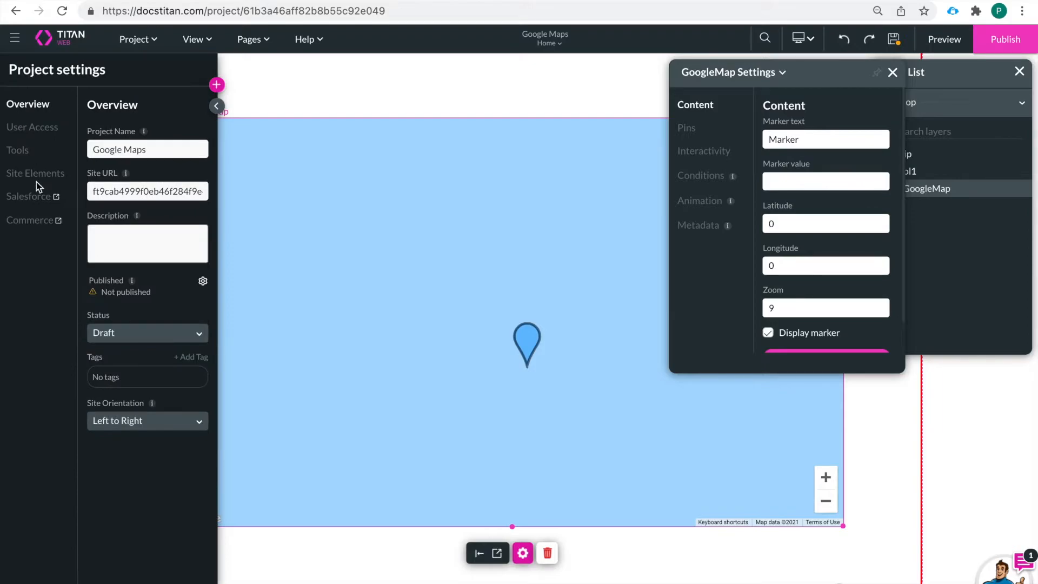
left_click(24, 196)
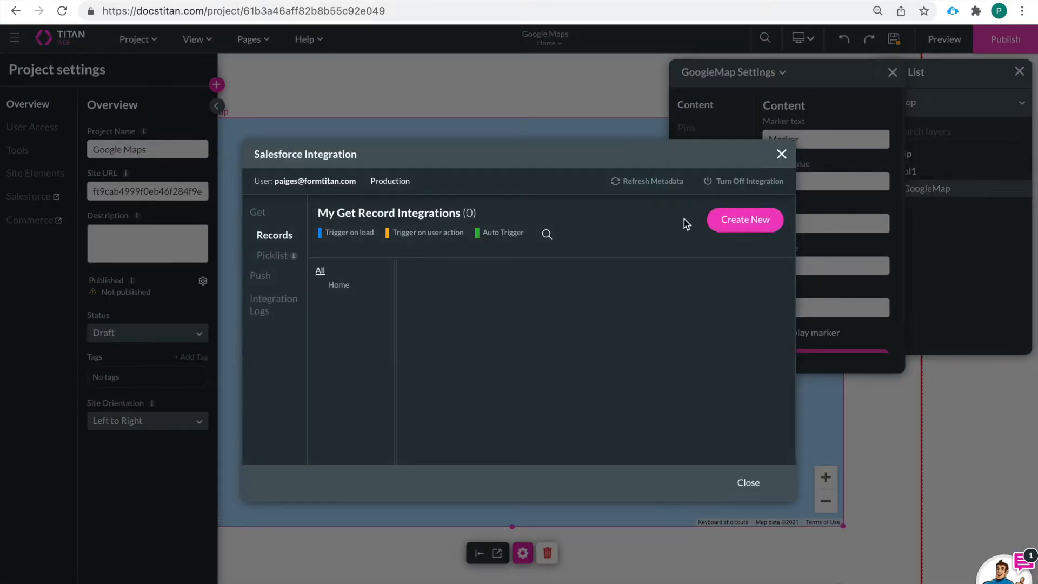
left_click(768, 226)
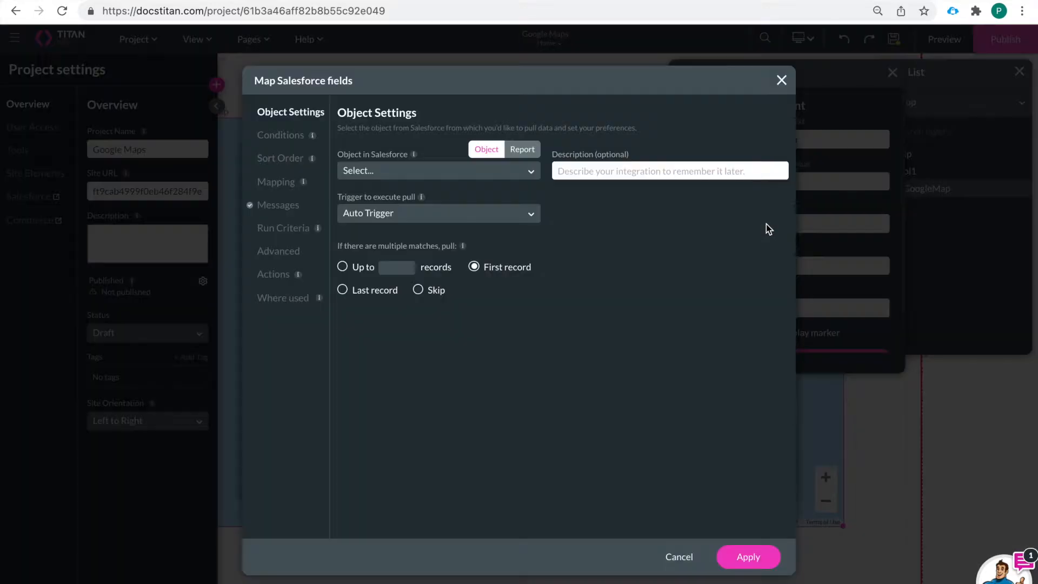
left_click(419, 178)
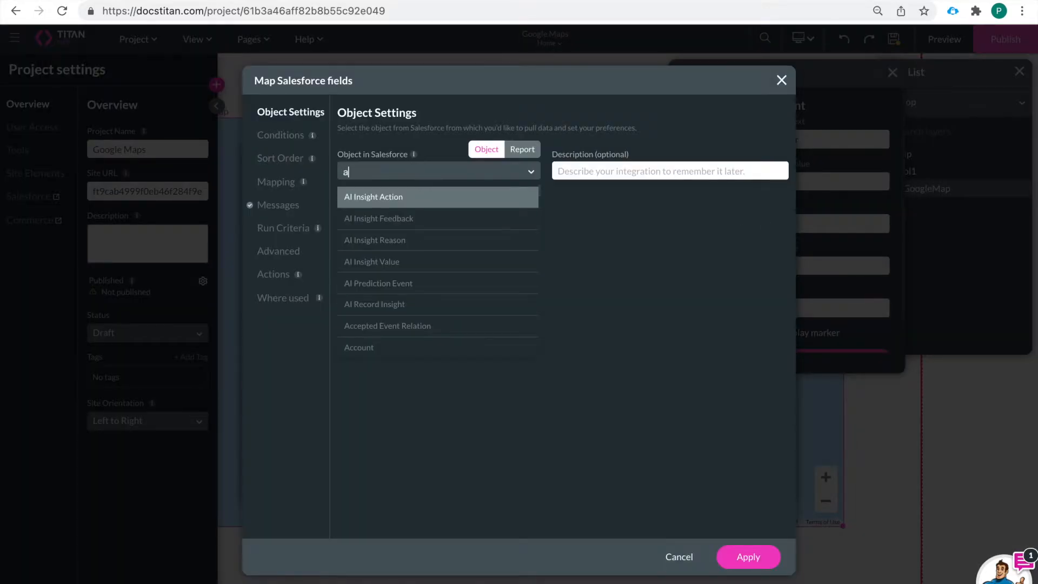
type("aco")
key("BackSpace")
type("c")
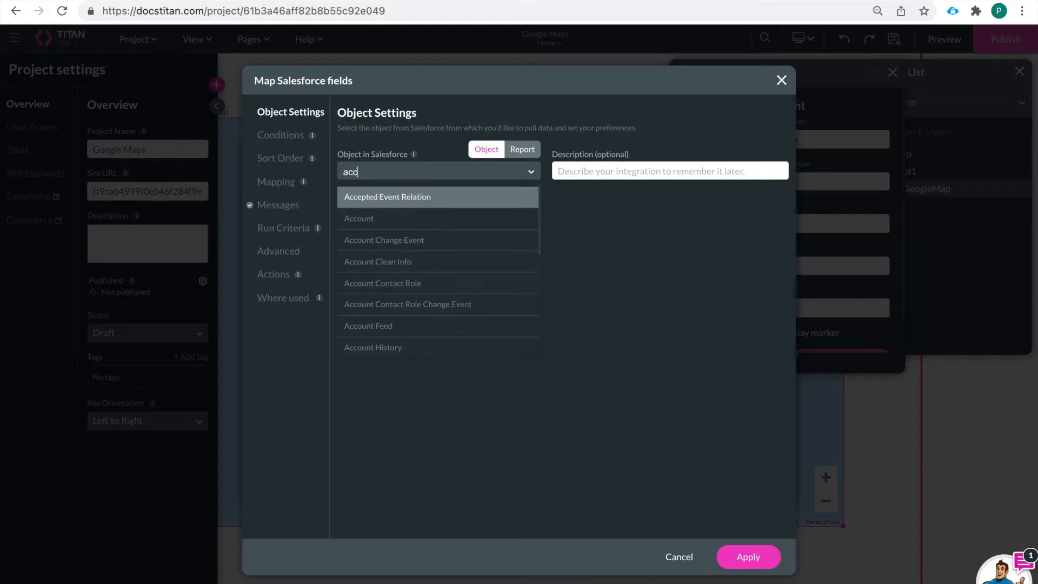
left_click(385, 219)
left_click(562, 172)
type("Get Account")
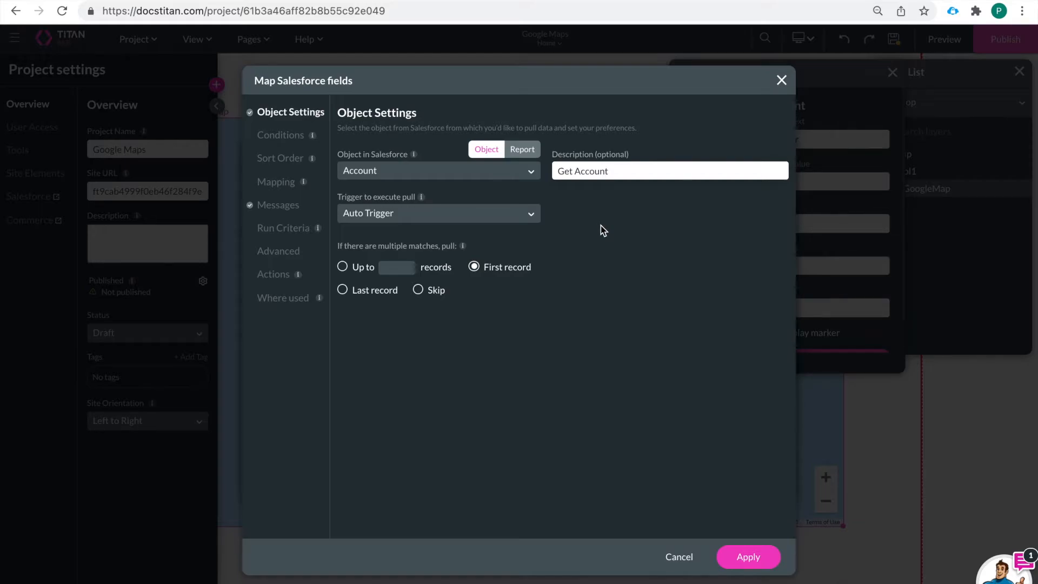
Step: Set the pull trigger to User action and add a condition where Account ID equals a static value
left_click(445, 213)
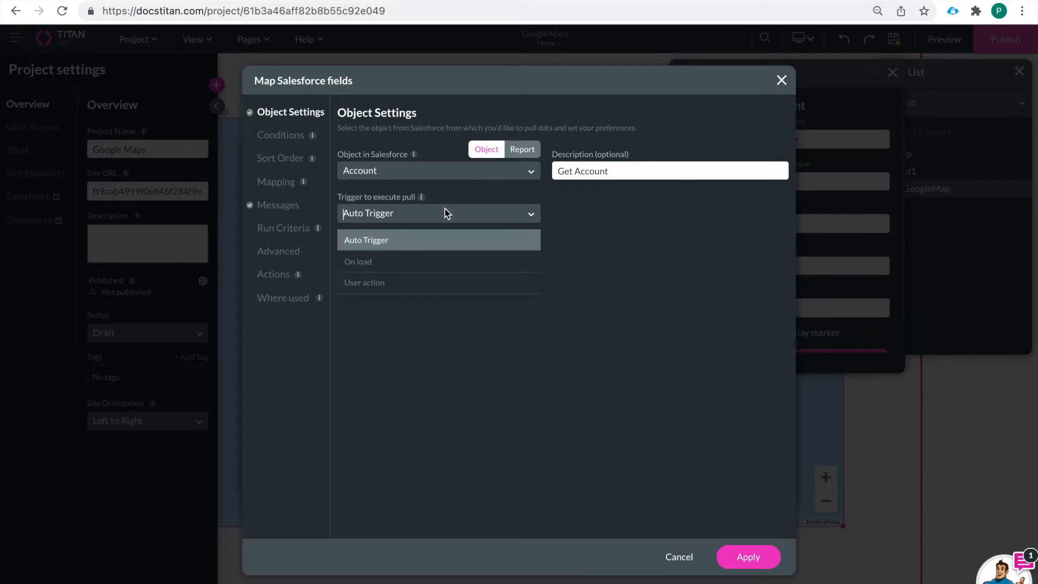
left_click(420, 282)
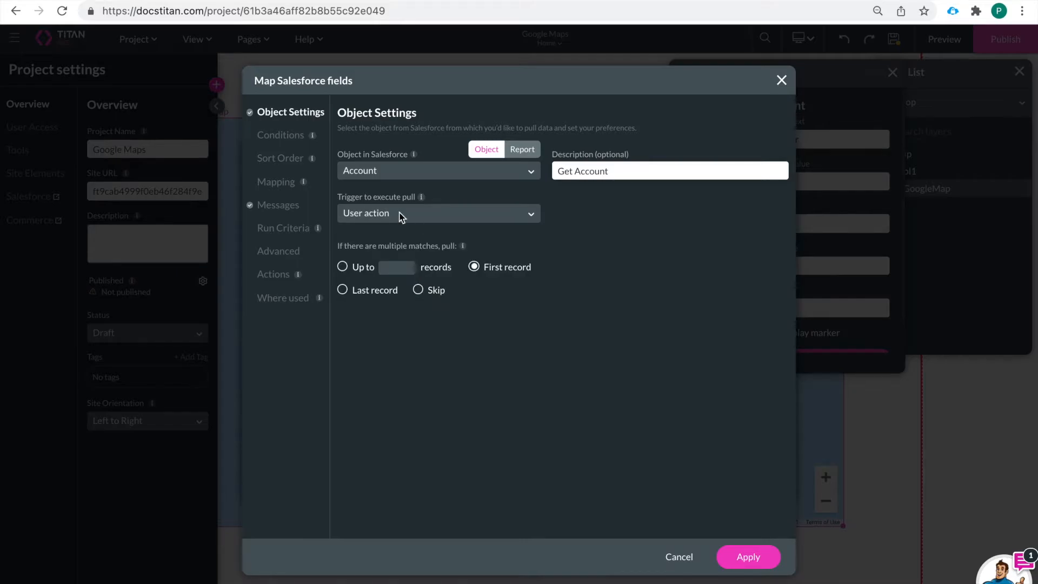
left_click(282, 136)
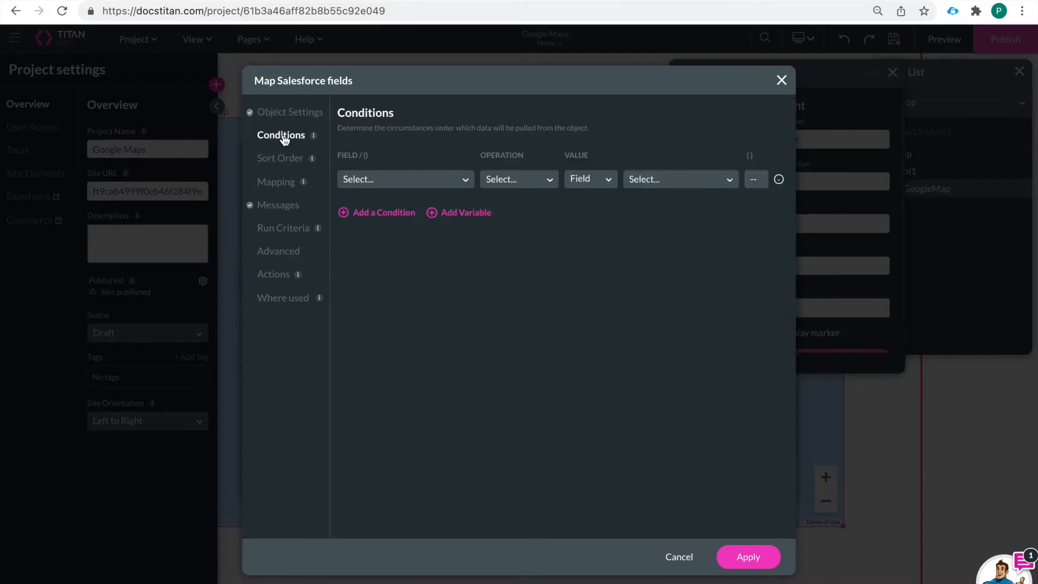
left_click(396, 181)
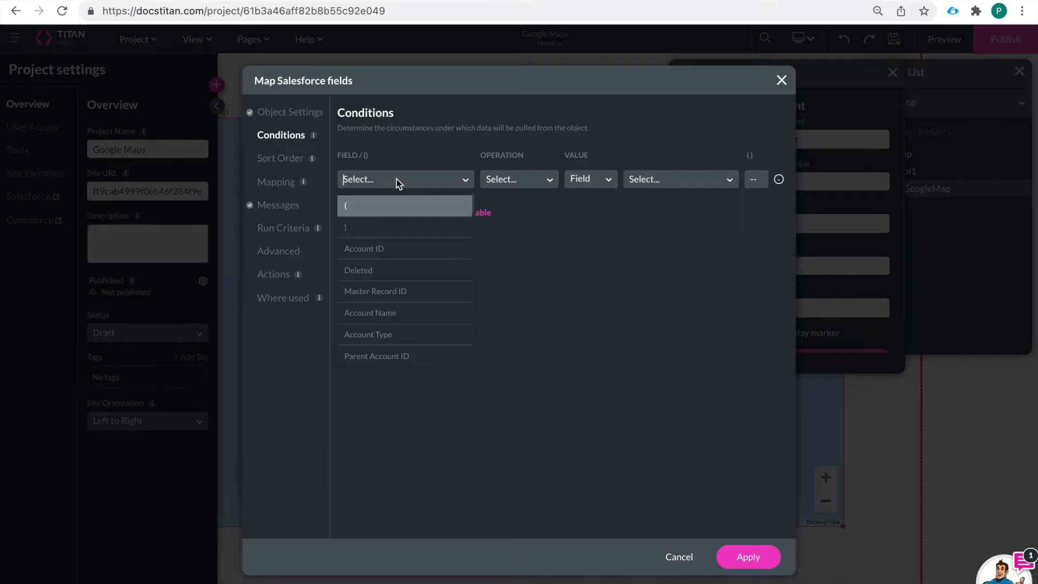
left_click(393, 248)
left_click(523, 177)
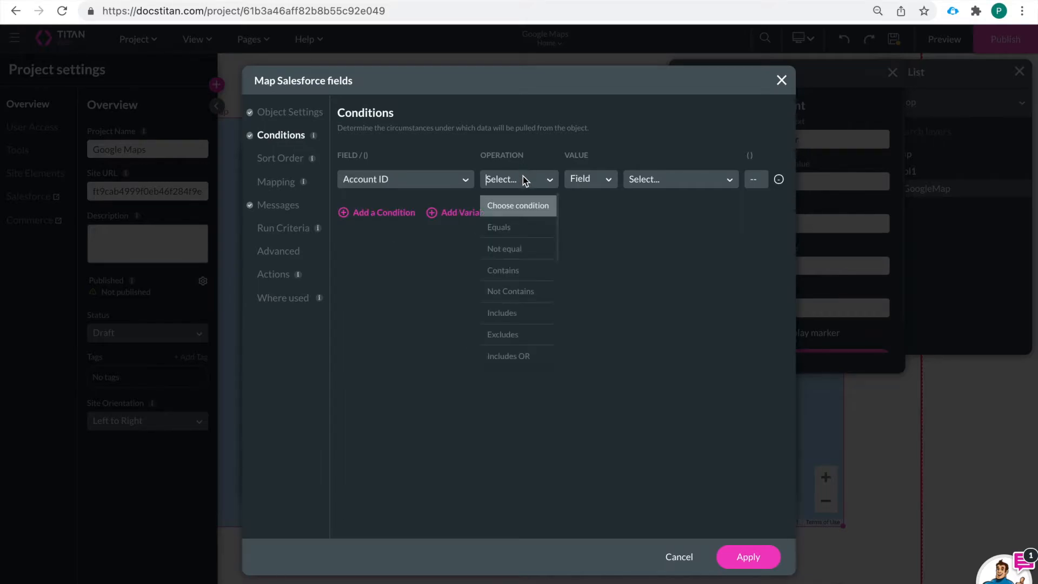
left_click(522, 227)
left_click(596, 177)
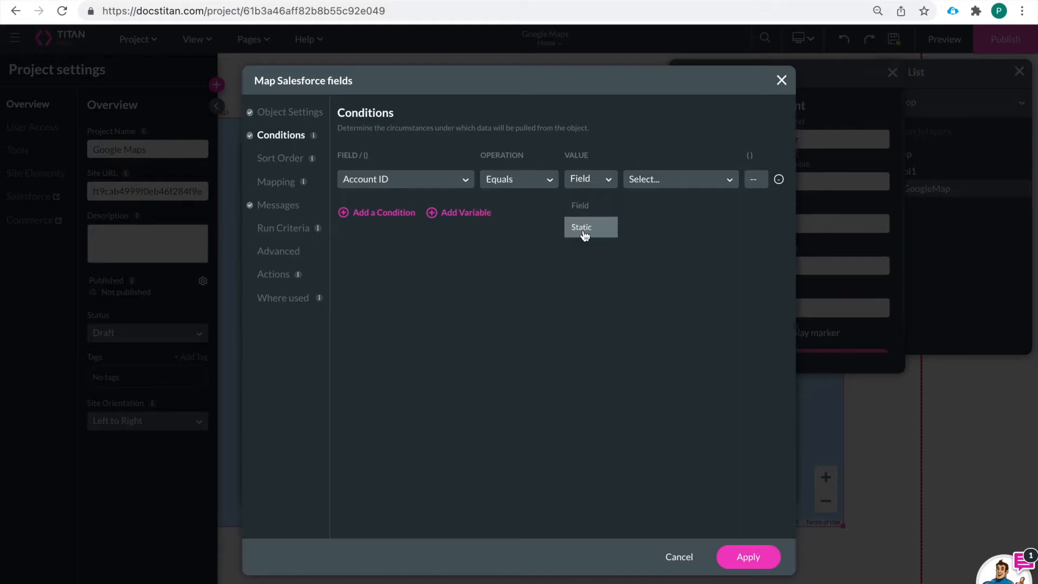
left_click(582, 232)
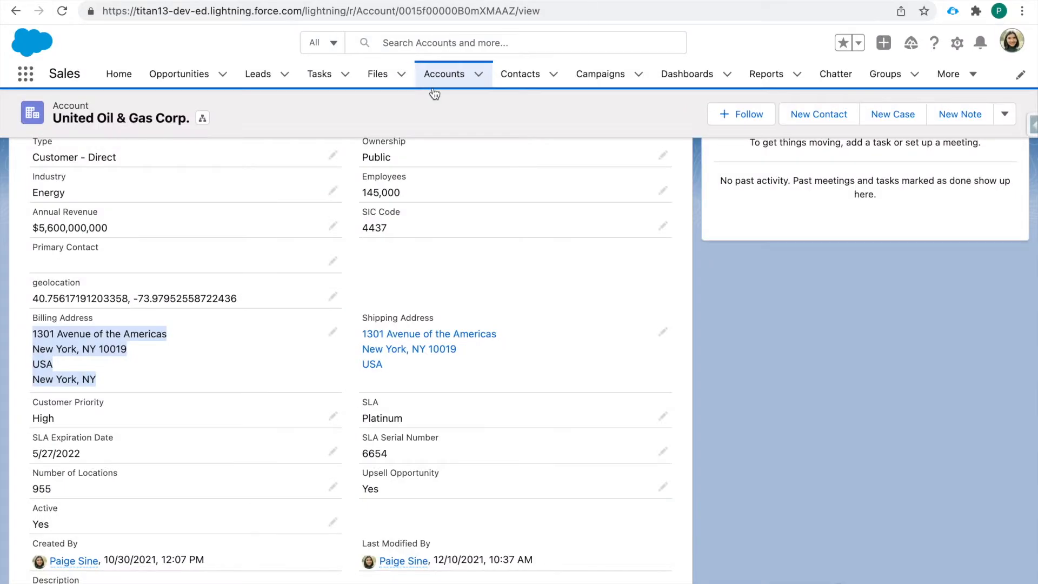
Step: Copy the United Oil & Gas Corp. record ID from its Salesforce page URL and paste it as the condition's static value
left_click_drag(515, 9, 399, 7)
key("super+c")
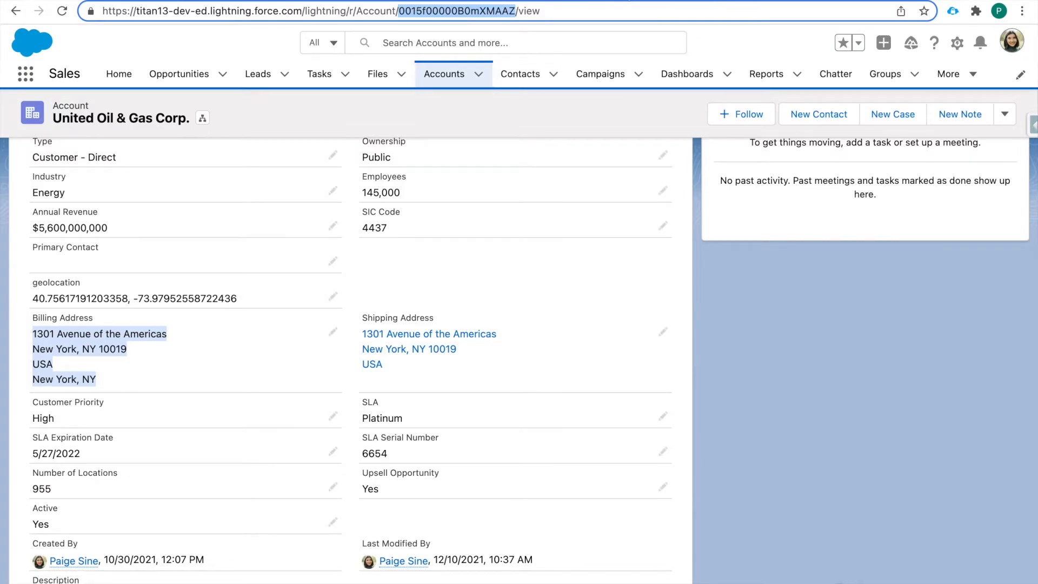
left_click(527, 1)
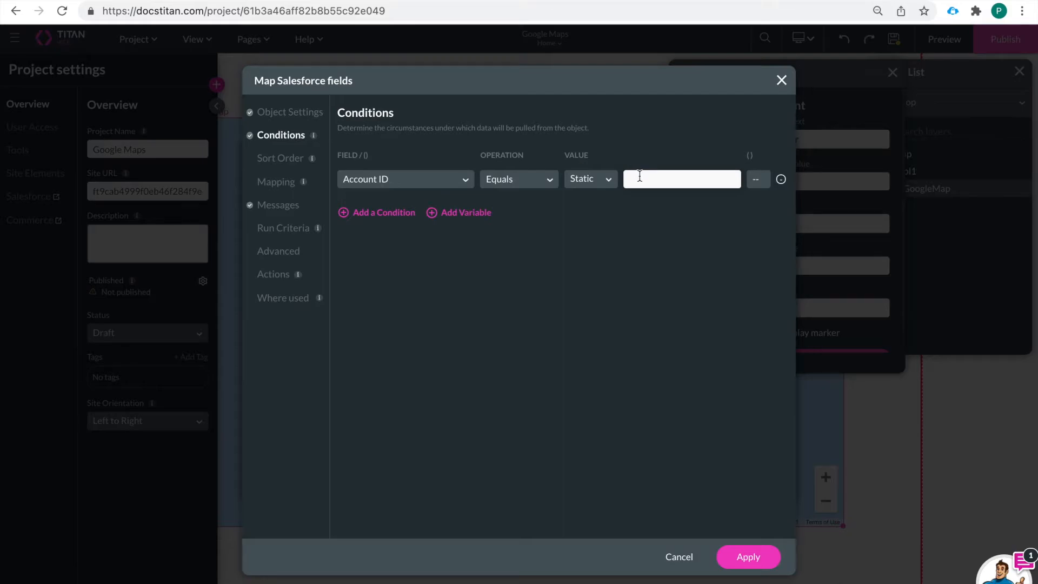
key("super+v")
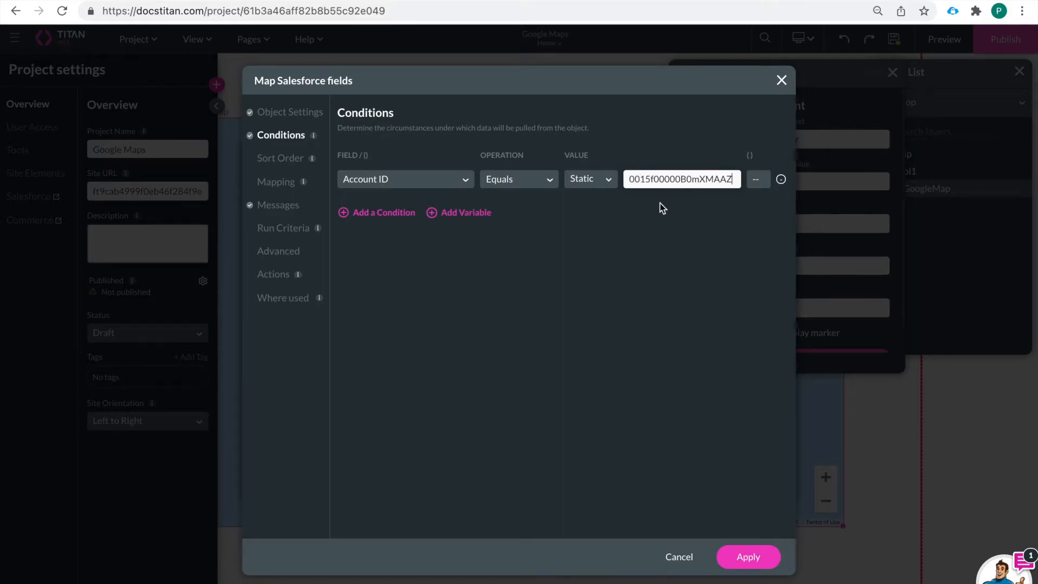
Step: Examine the mapping list's elements for Marker Latitude, Marker Longitude, Marker Value and Marker Text
left_click(269, 159)
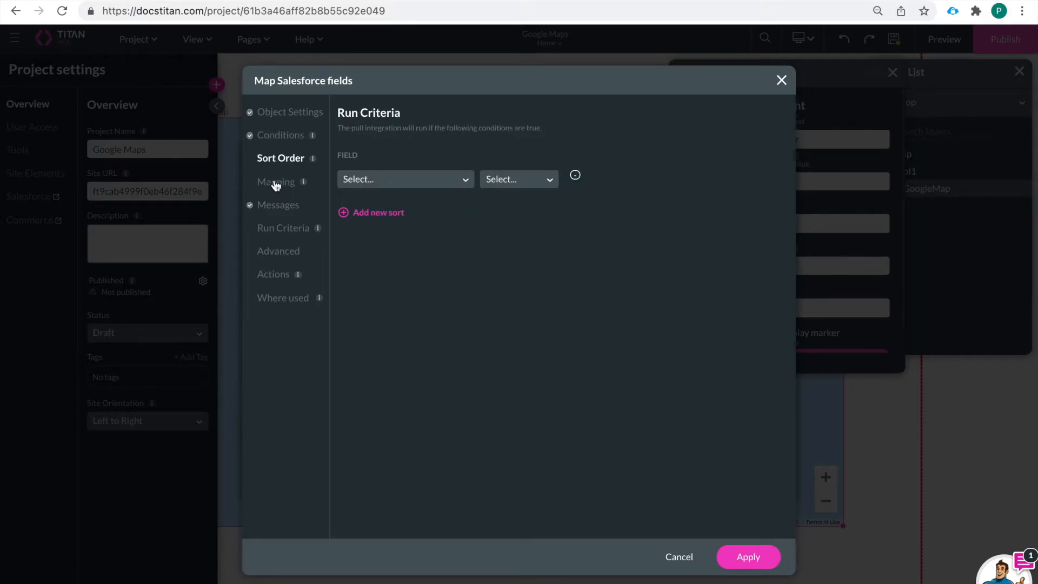
left_click(276, 182)
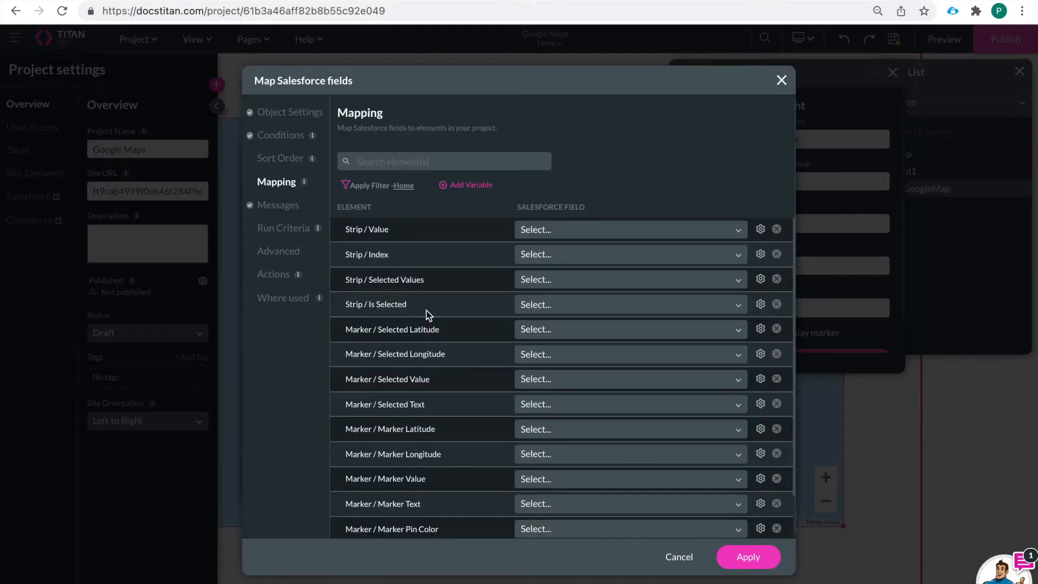
scroll(436, 350, "down", 2)
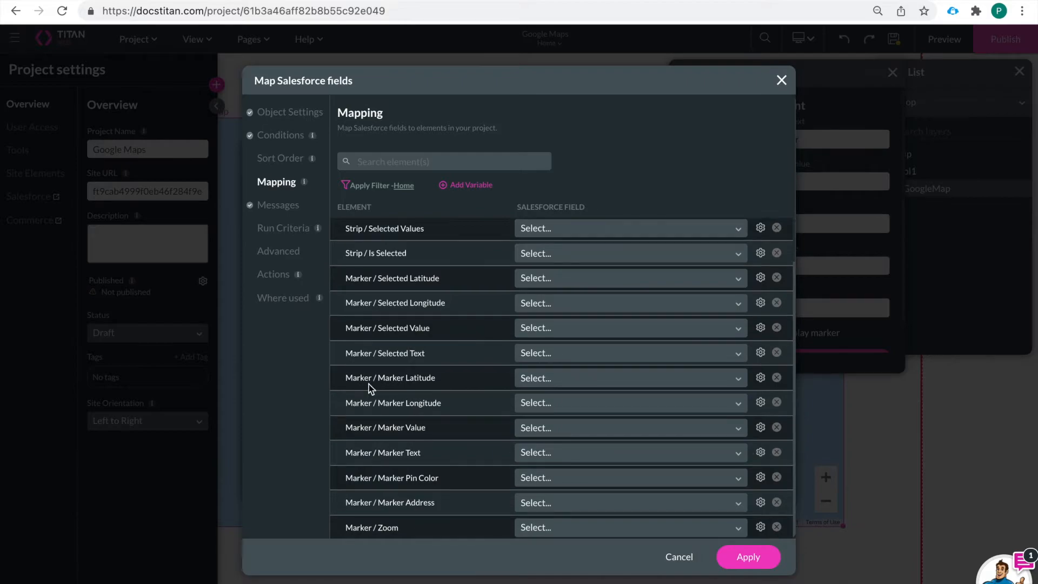
left_click_drag(342, 380, 433, 378)
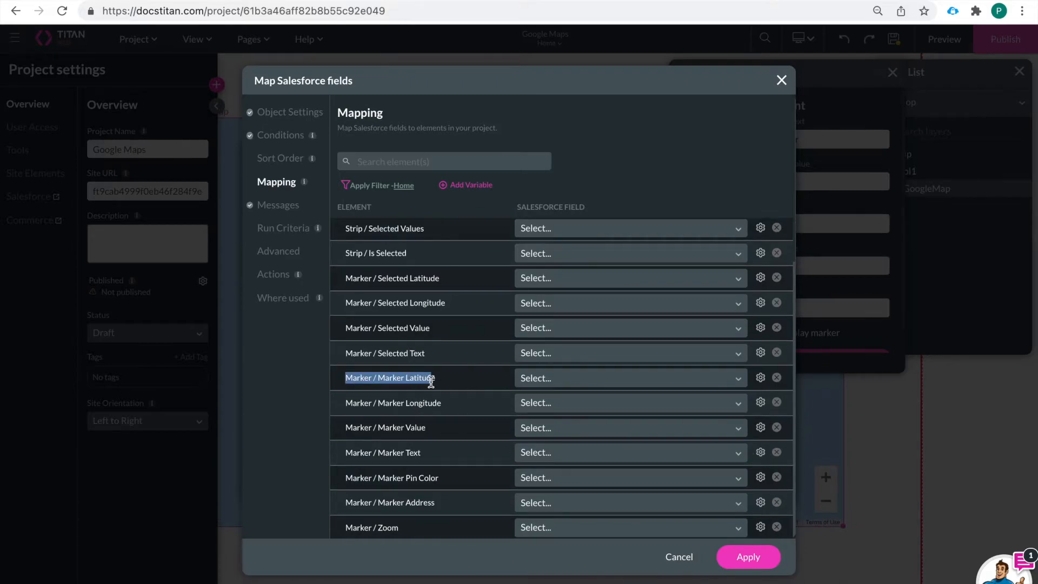
left_click(353, 403)
left_click_drag(353, 403, 441, 401)
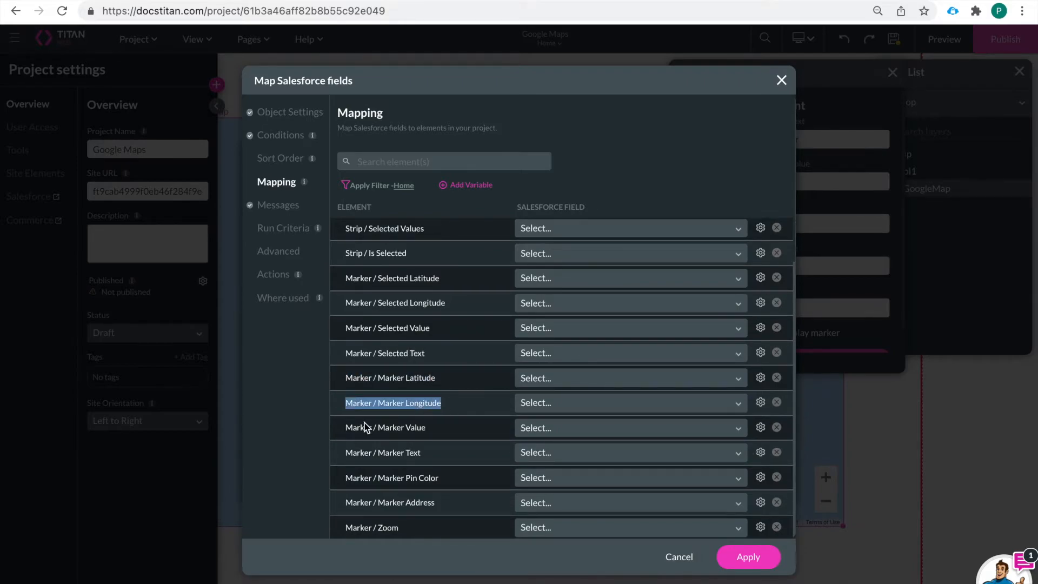
left_click_drag(344, 428, 428, 434)
left_click_drag(345, 454, 440, 458)
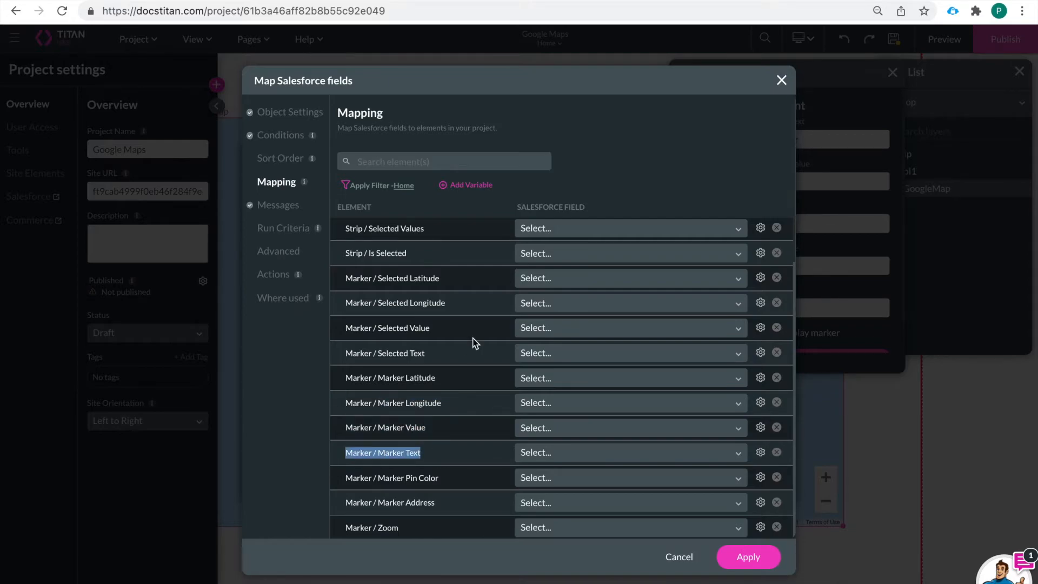
Step: Map Marker Latitude to geolocation (Latitude) and Marker Longitude to geolocation (Longitude)
left_click(553, 385)
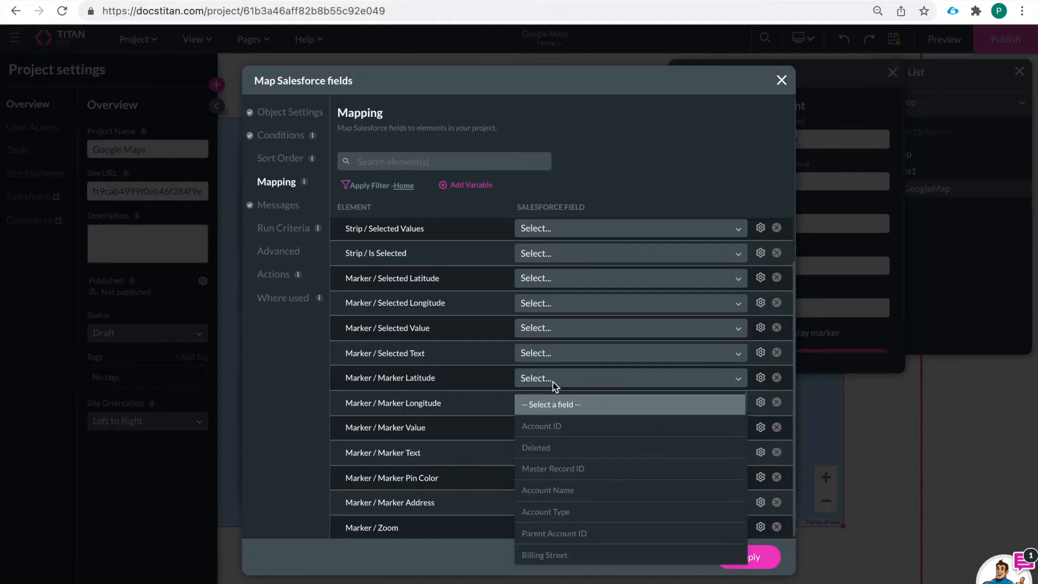
type("lat")
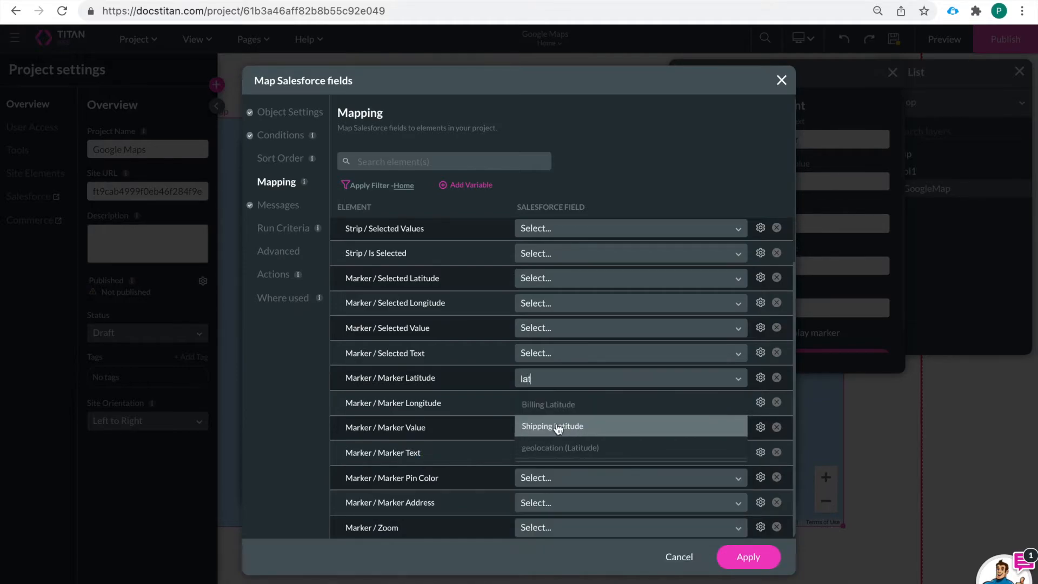
left_click(580, 454)
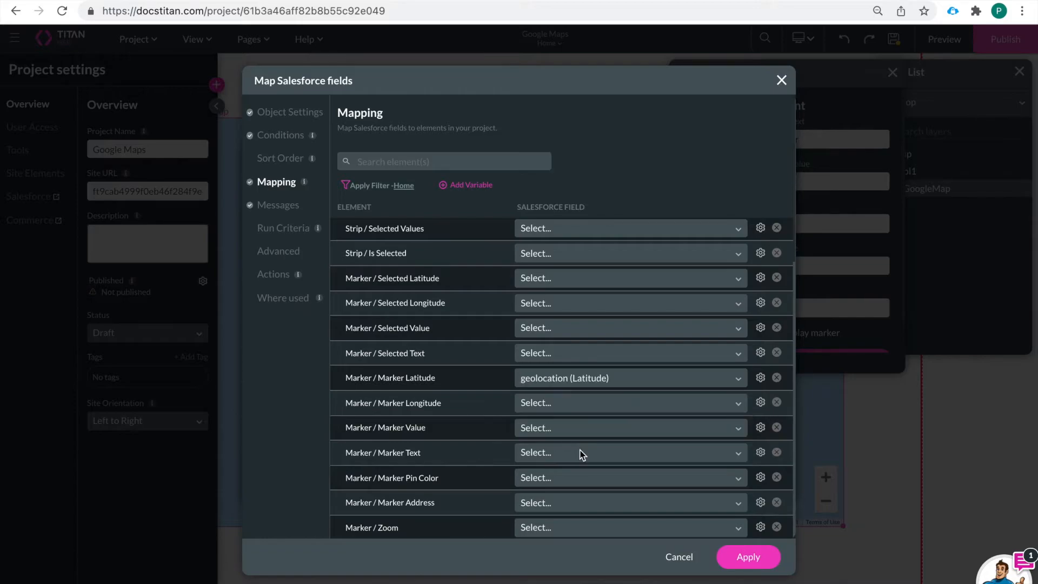
left_click(544, 406)
type("long")
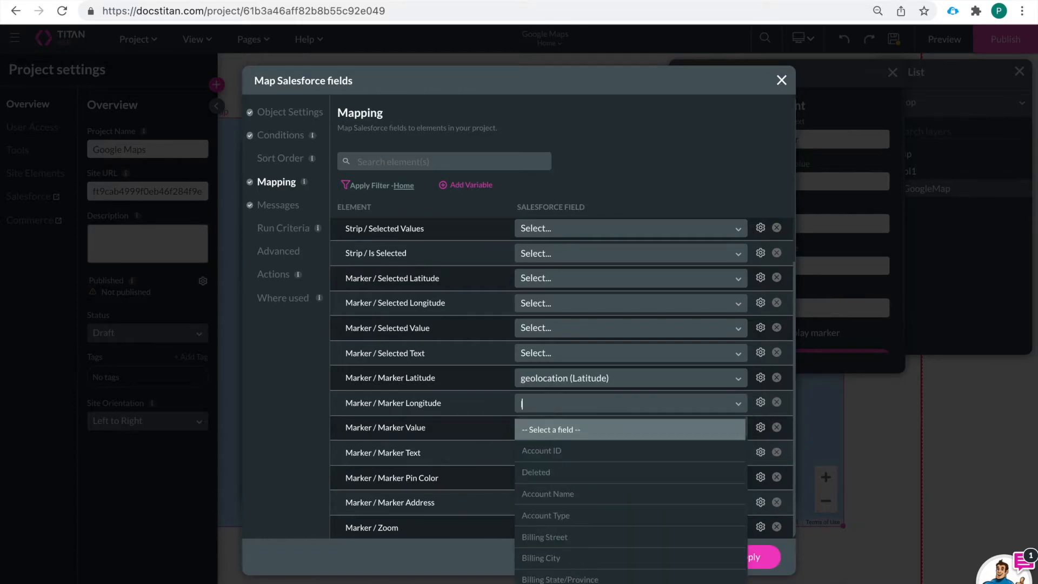
left_click(574, 475)
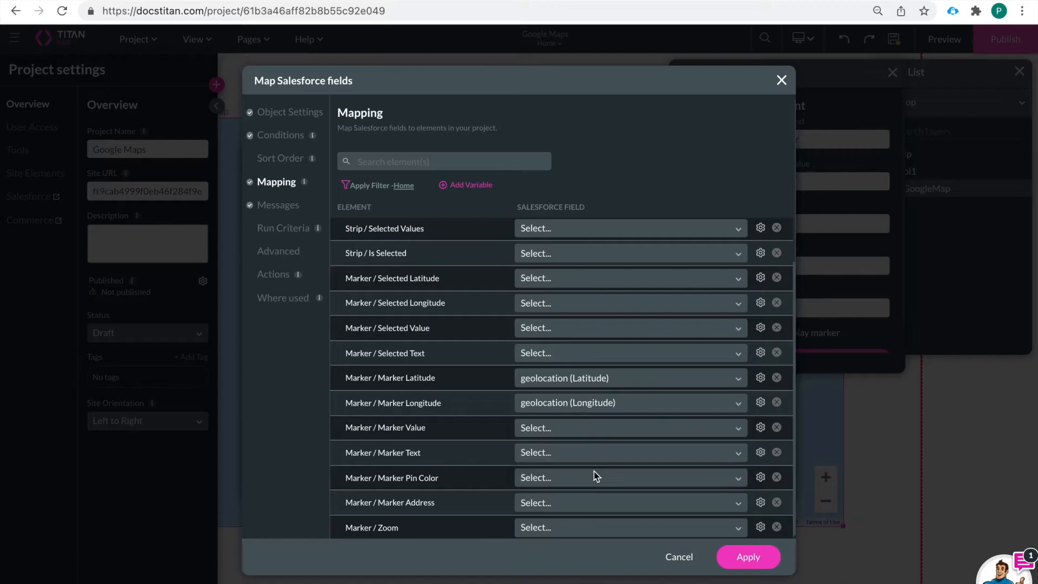
Step: Map Marker Value to Account ID and Marker Text to Account Name
left_click(553, 433)
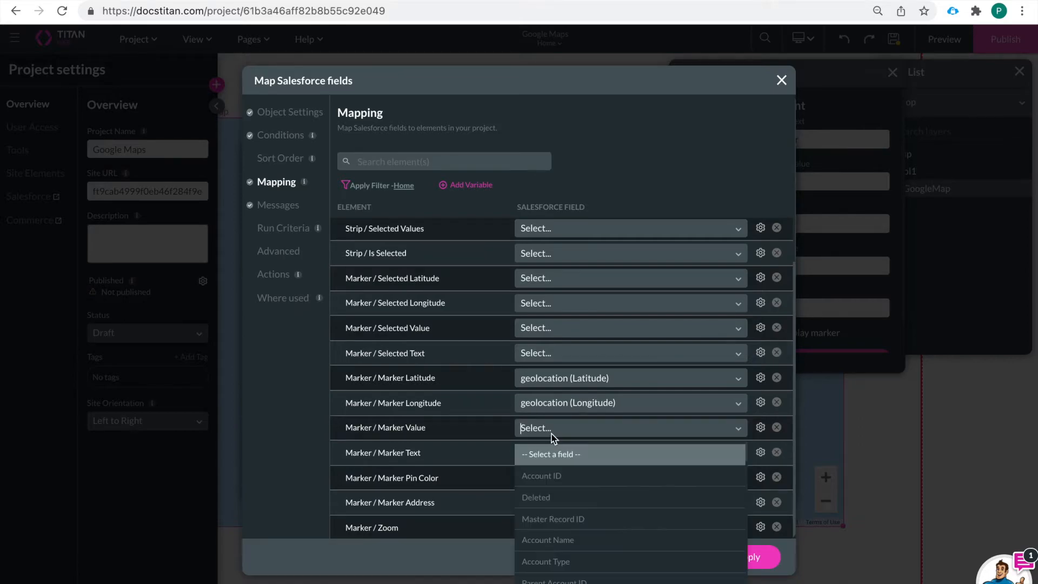
left_click(571, 476)
left_click(557, 451)
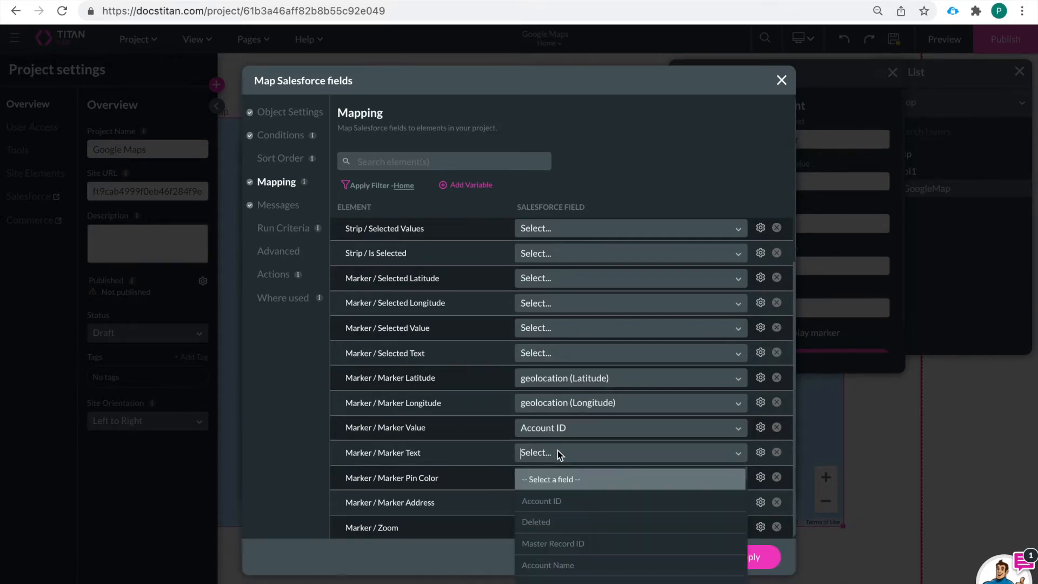
type("name")
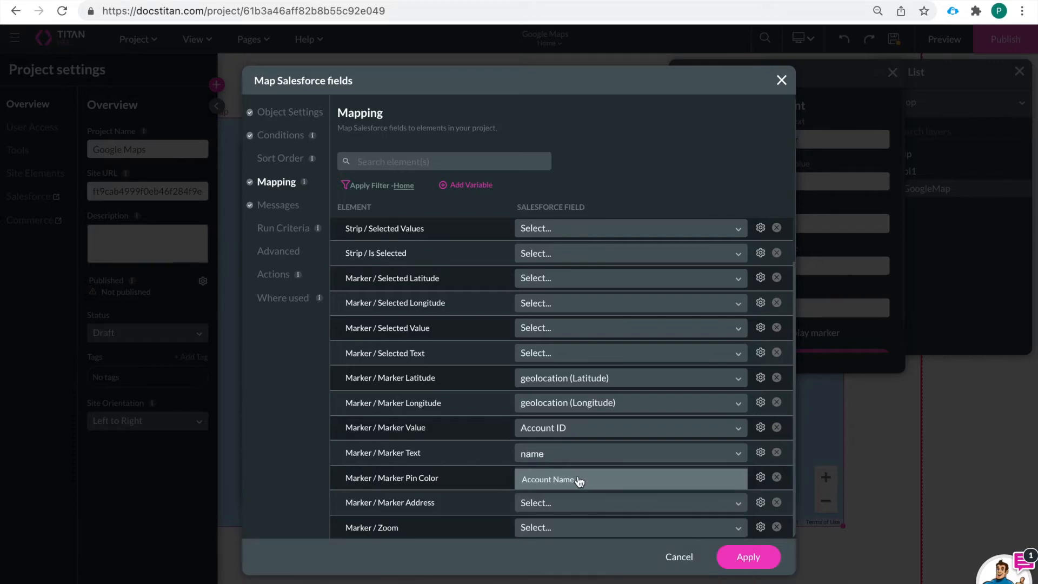
left_click(574, 479)
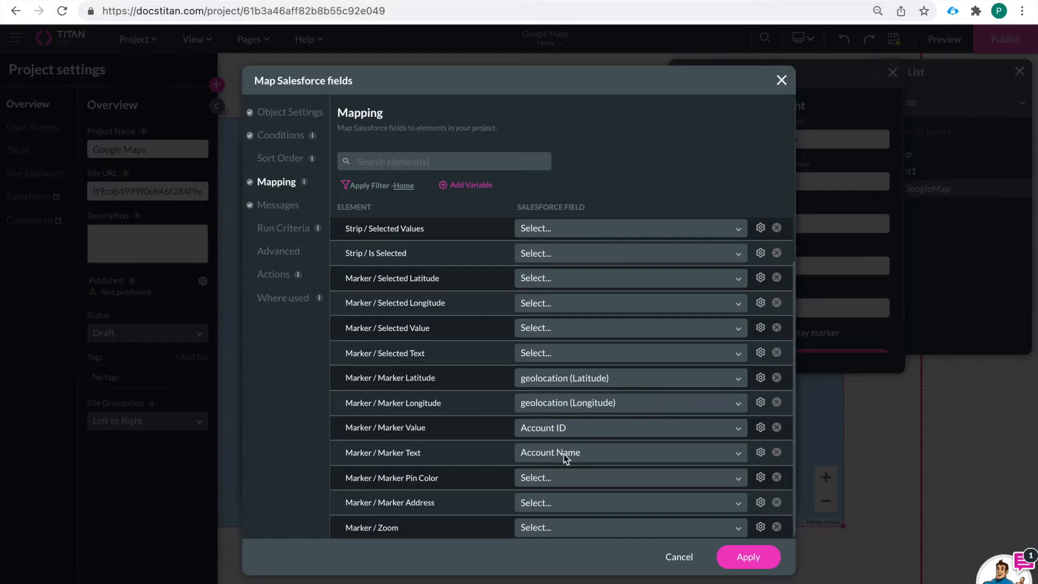
Step: Apply the Get Account field mapping, close the Salesforce integration dialog, and save the project
scroll(556, 426, "up", 2)
scroll(559, 426, "down", 2)
left_click(736, 558)
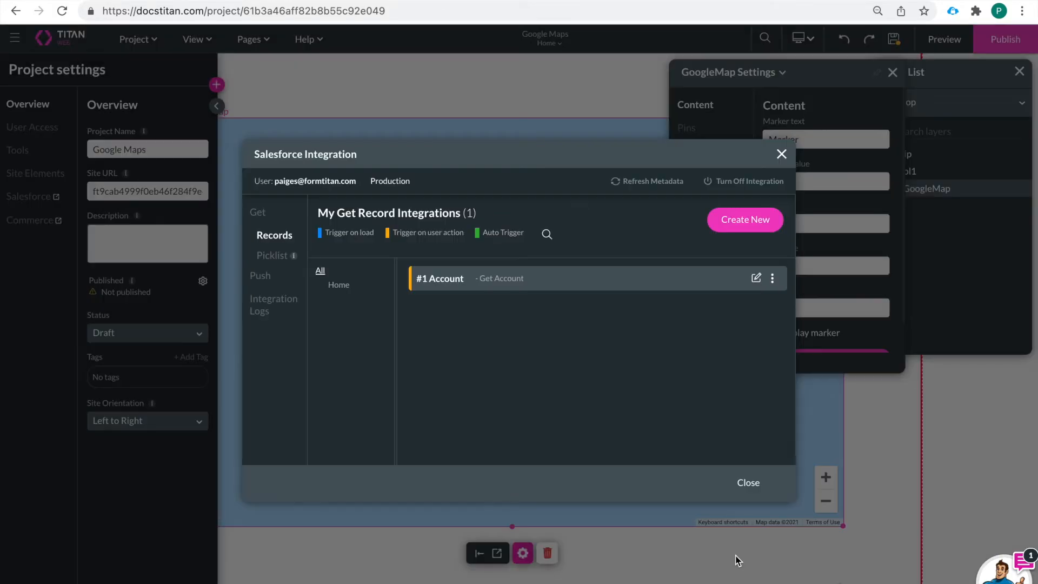
left_click(747, 482)
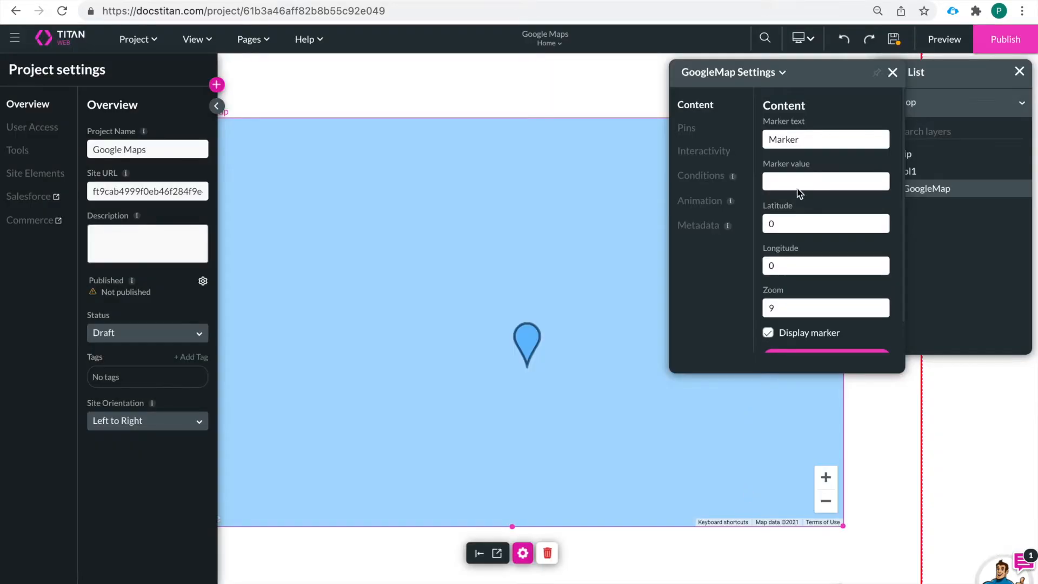
left_click(895, 36)
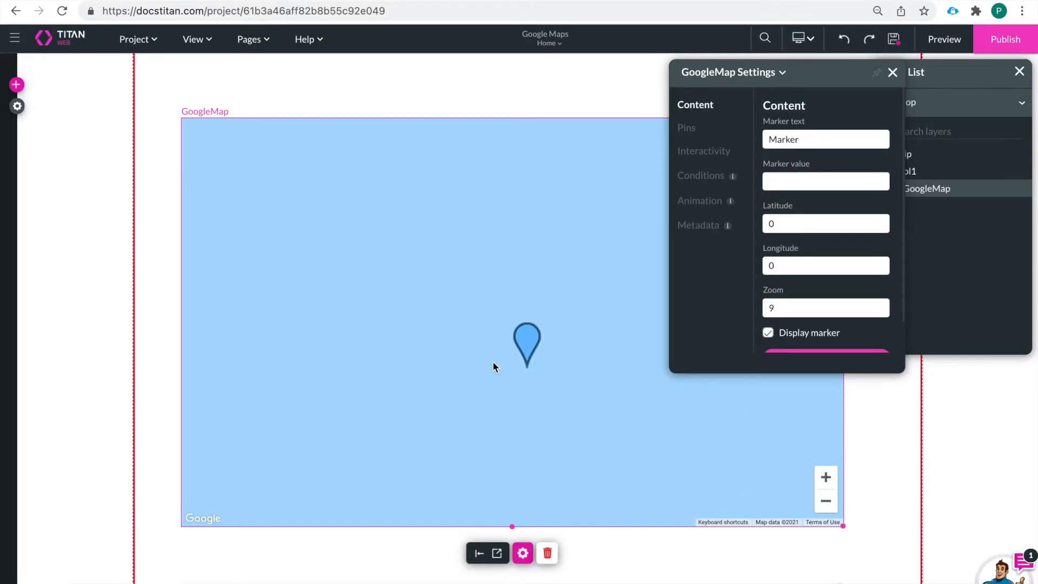
Step: Open the Home page's action configuration for the load actions that run every time
left_click(261, 42)
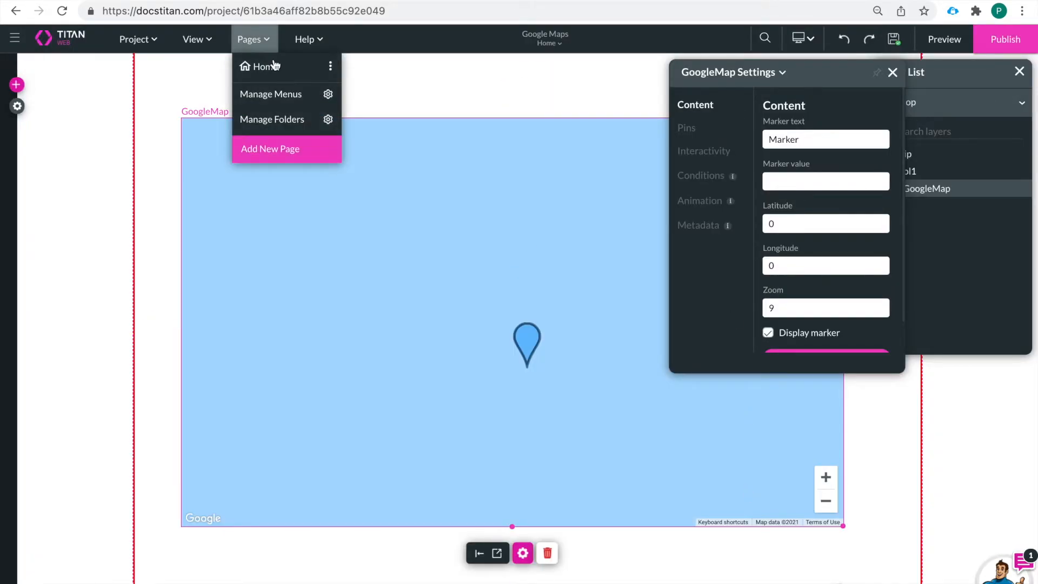
left_click(307, 69)
left_click(253, 43)
left_click(329, 66)
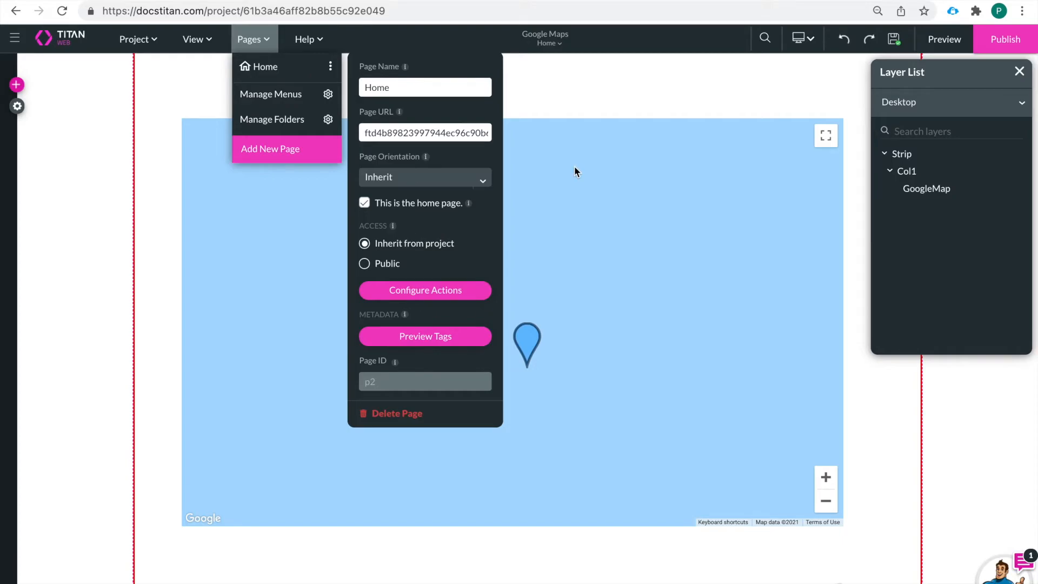
left_click(427, 291)
left_click(236, 181)
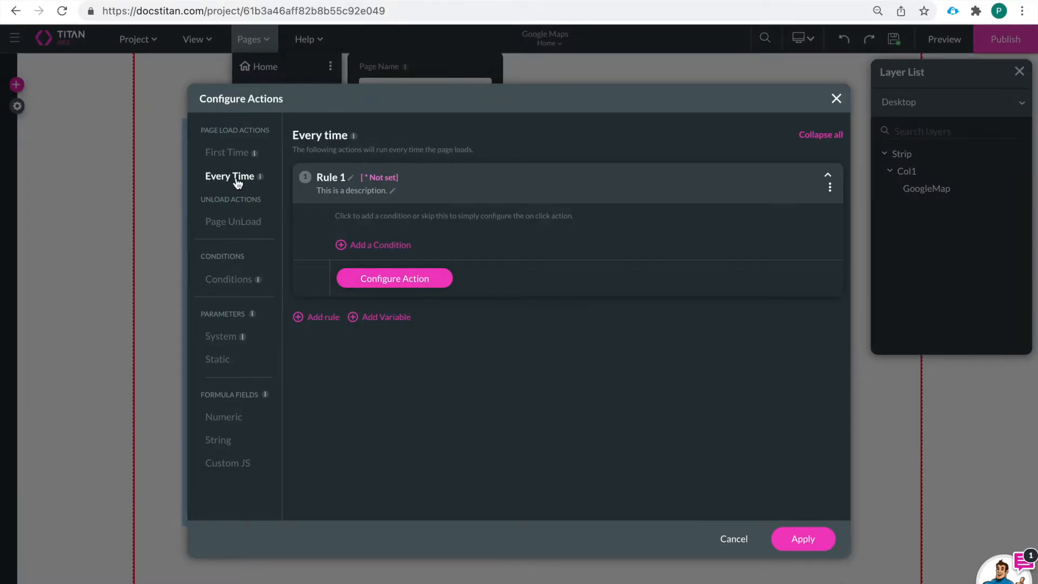
Step: Set Rule 1 to run the Salesforce action #1 Account (get) - Get Account, apply it, and save the project
left_click(406, 279)
left_click(325, 231)
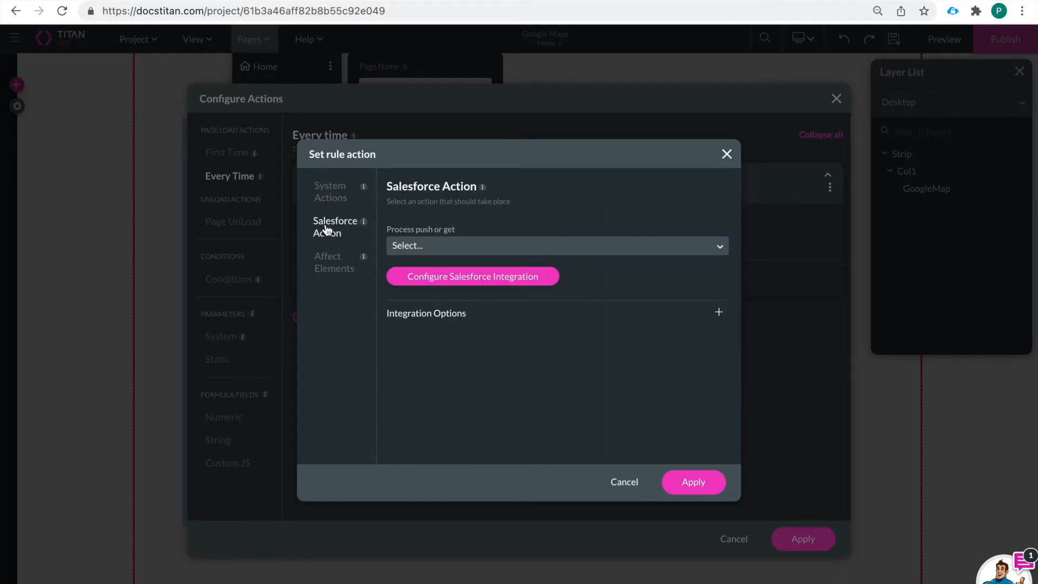
left_click(421, 245)
left_click(457, 274)
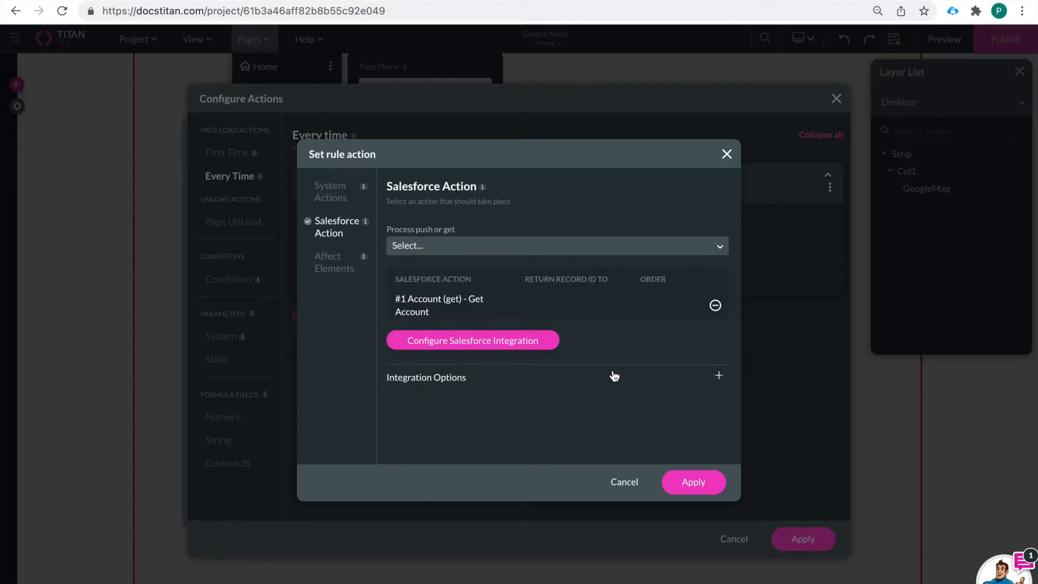
left_click(692, 482)
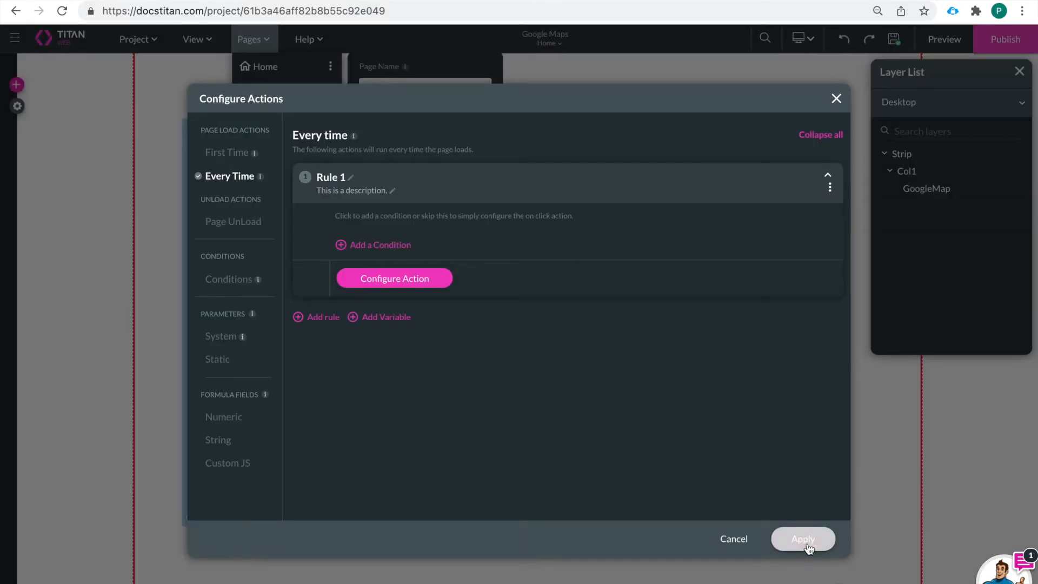
left_click(805, 543)
left_click(894, 41)
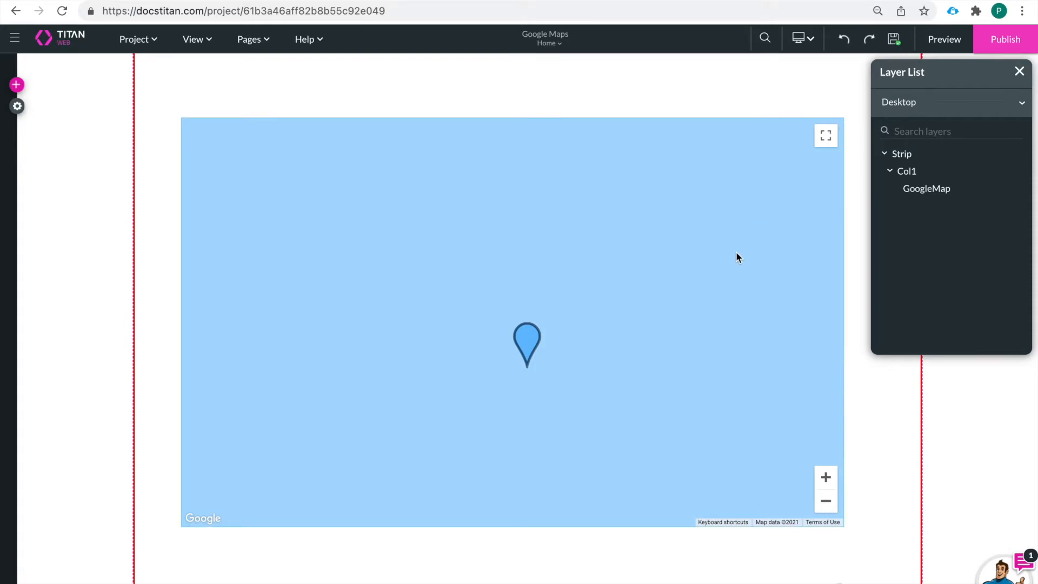
Step: Preview the page, zoom and pan the map around New York to check the marker's location, and return to the editor
left_click(939, 43)
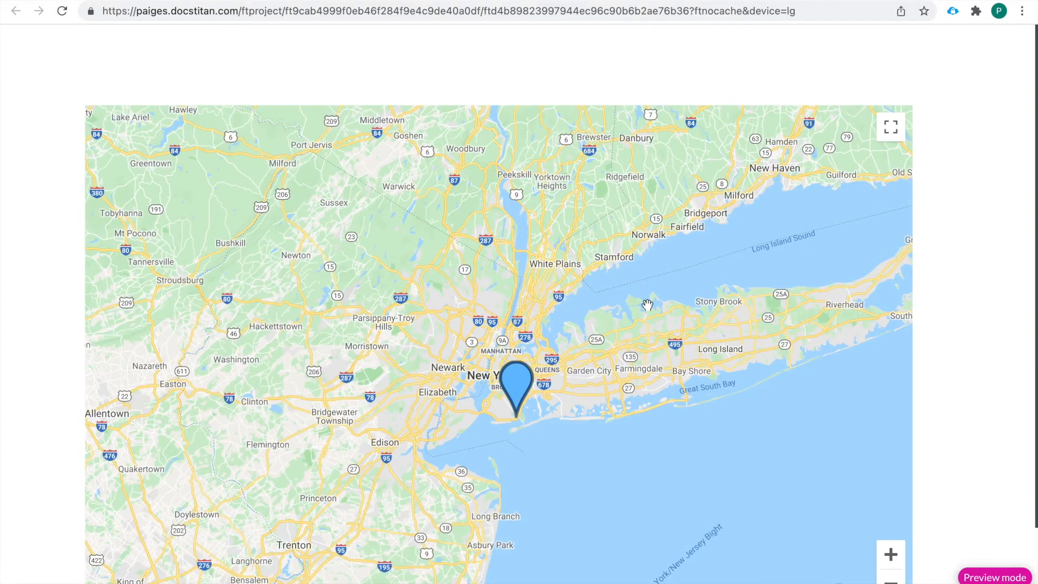
scroll(700, 451, "down", 1)
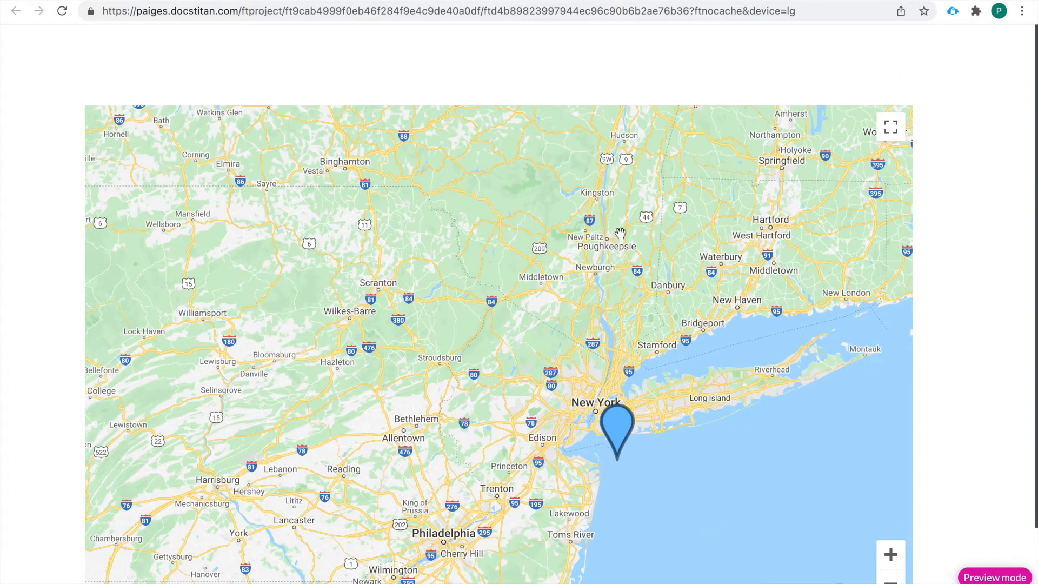
mouse_move(619, 430)
left_click(893, 556)
left_click(894, 556)
left_click_drag(693, 486, 406, 323)
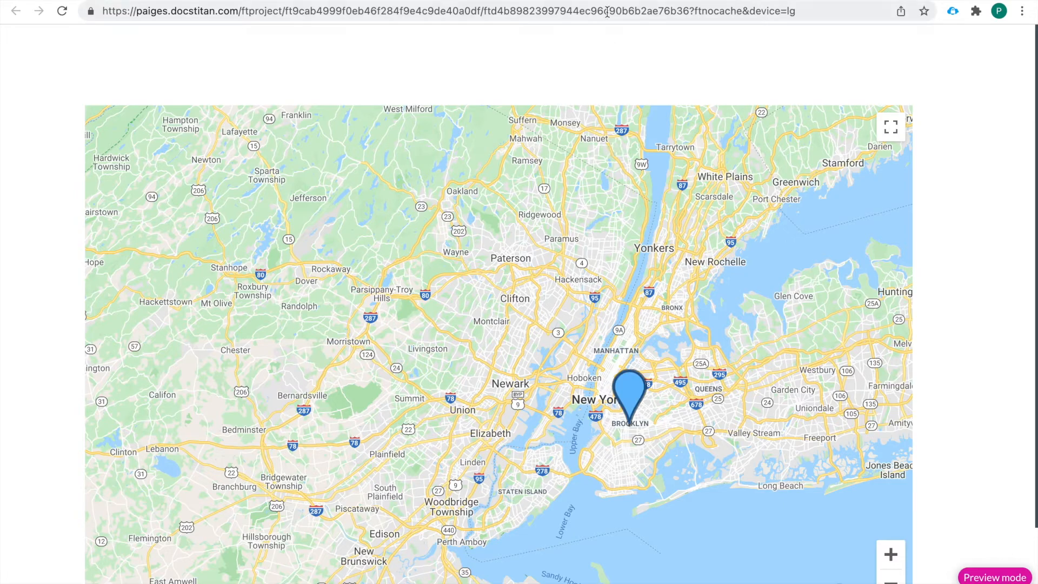
left_click(622, 1)
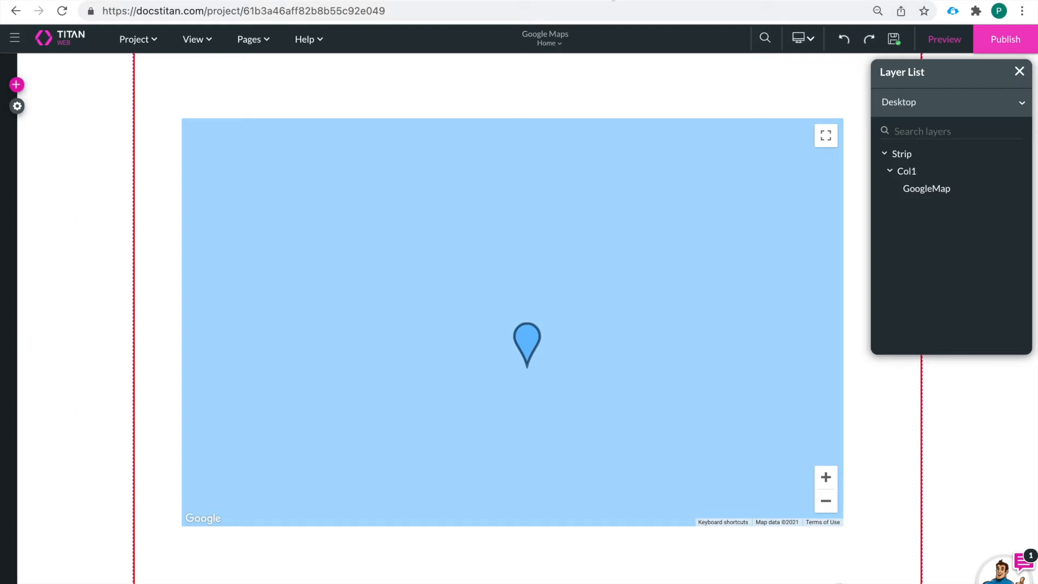
Step: Try to add a Show message/toast action to the map's marker click, reading "This is our store front address:"
left_click(526, 331)
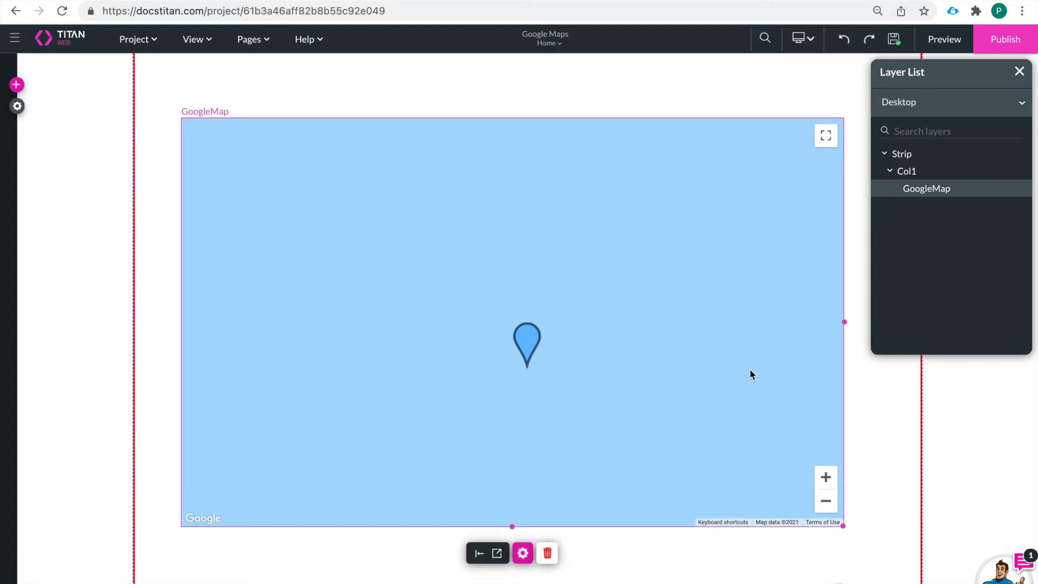
left_click(522, 553)
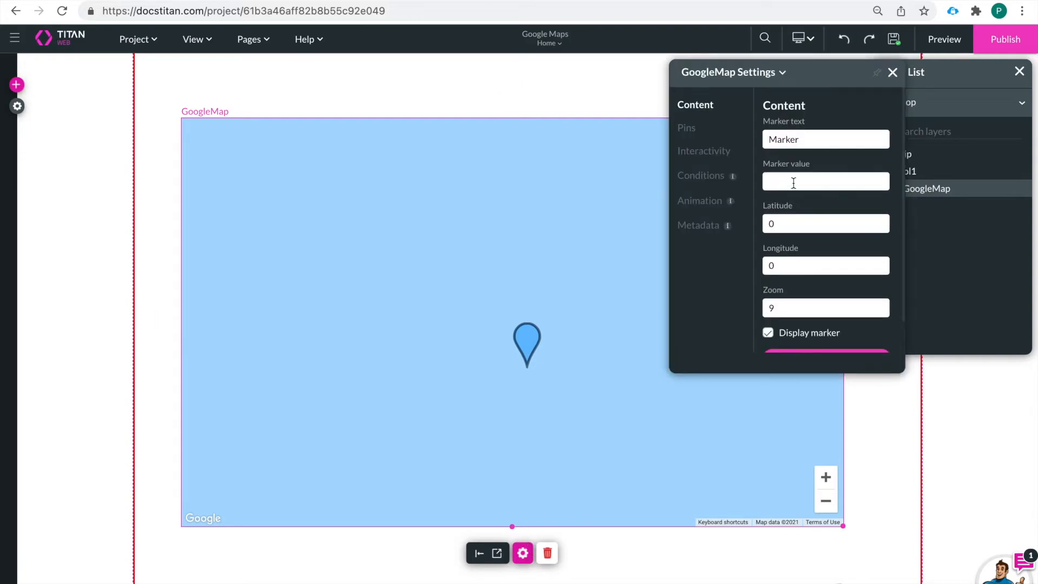
scroll(794, 184, "down", 1)
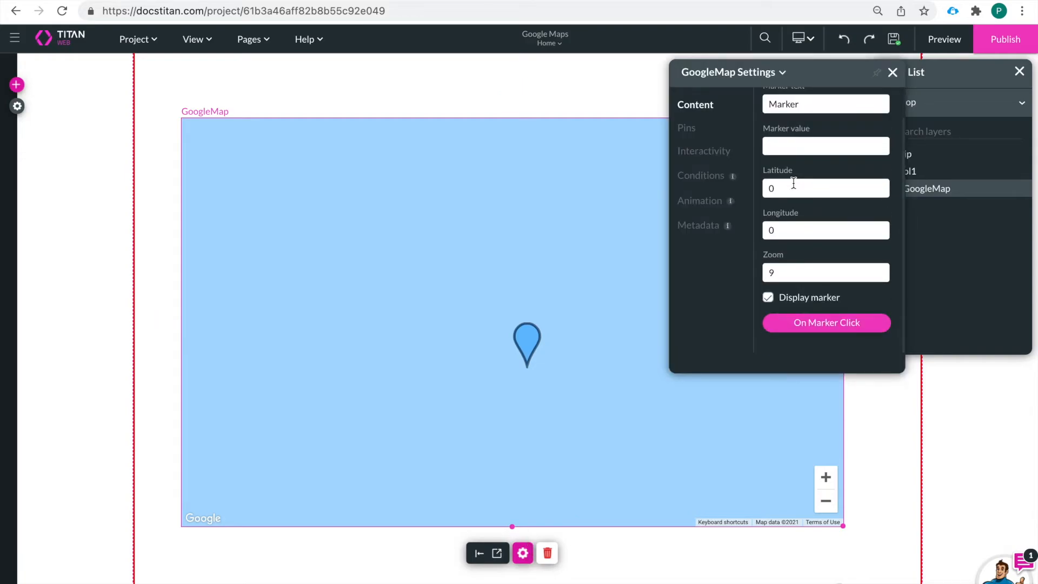
left_click(825, 325)
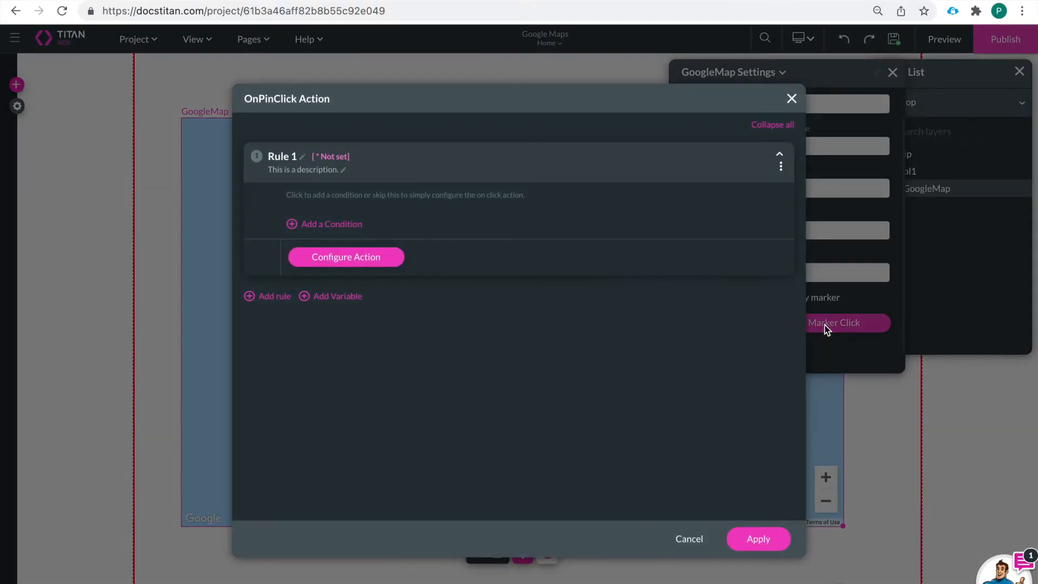
left_click(352, 260)
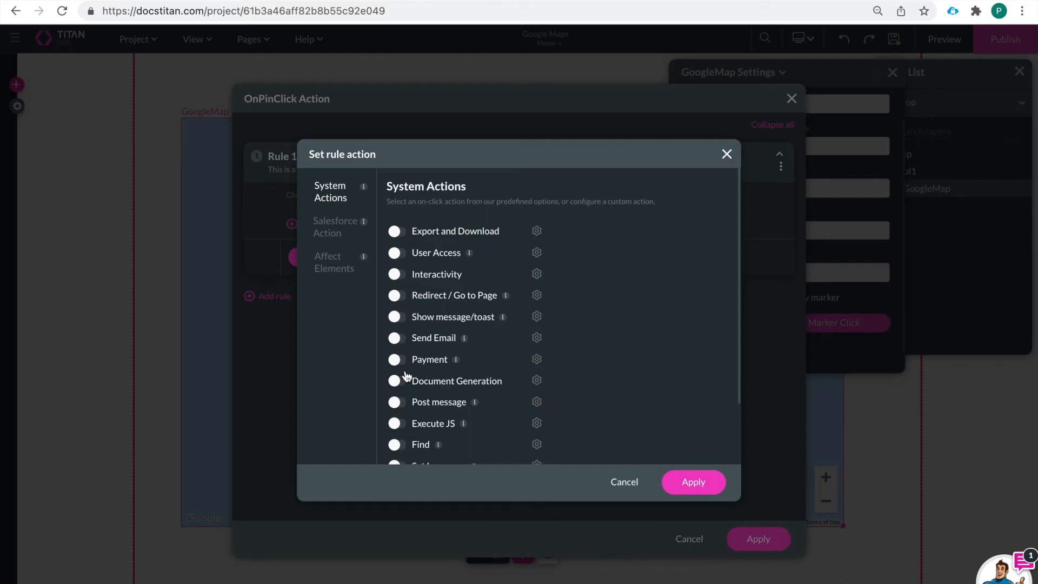
left_click(396, 319)
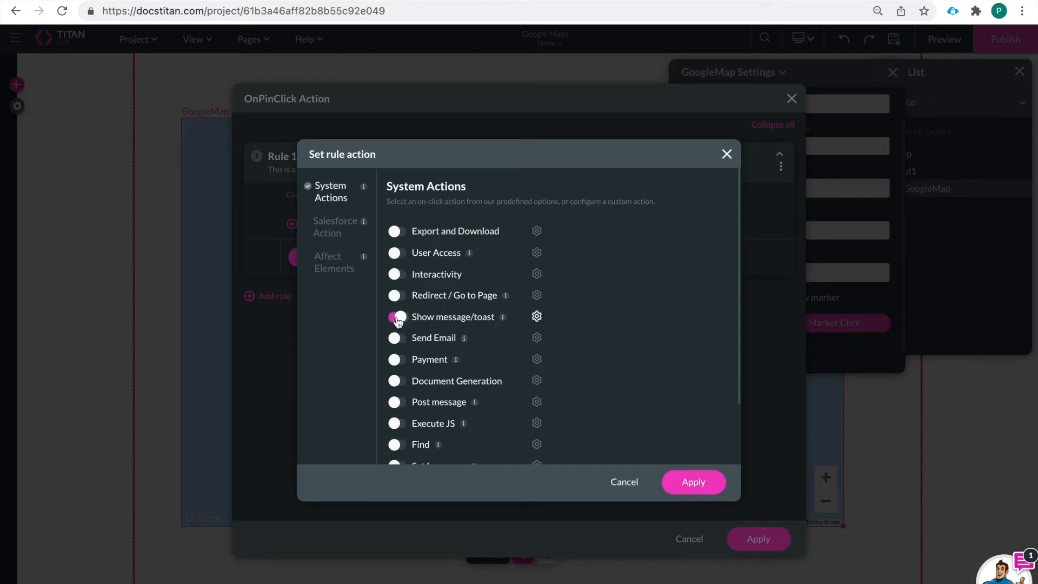
left_click(539, 317)
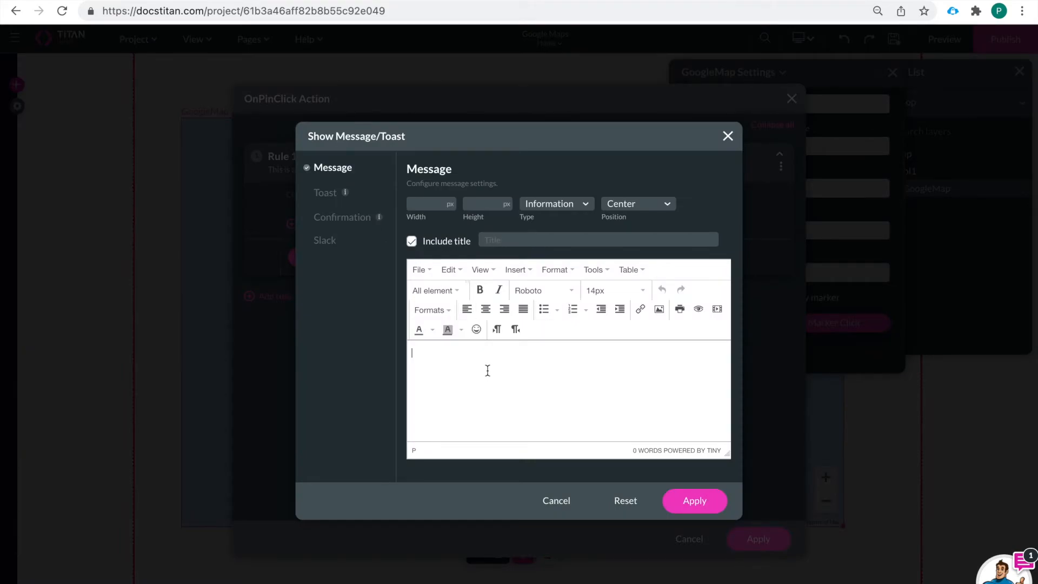
left_click(487, 370)
type("This is our store front address:")
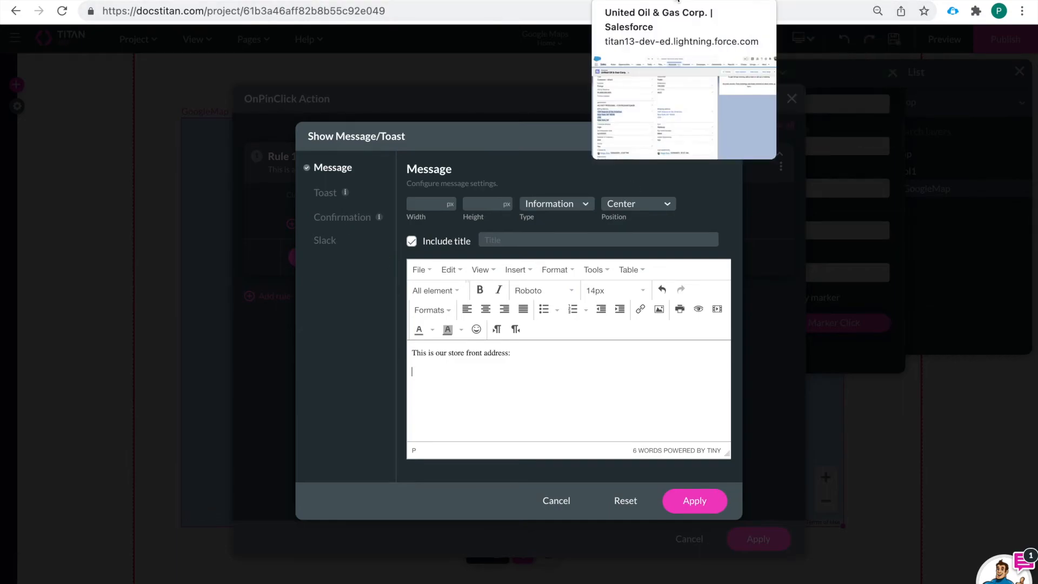
Step: Switch to the United Oil & Gas Corp. account in Salesforce and copy its billing address
left_click(649, 0)
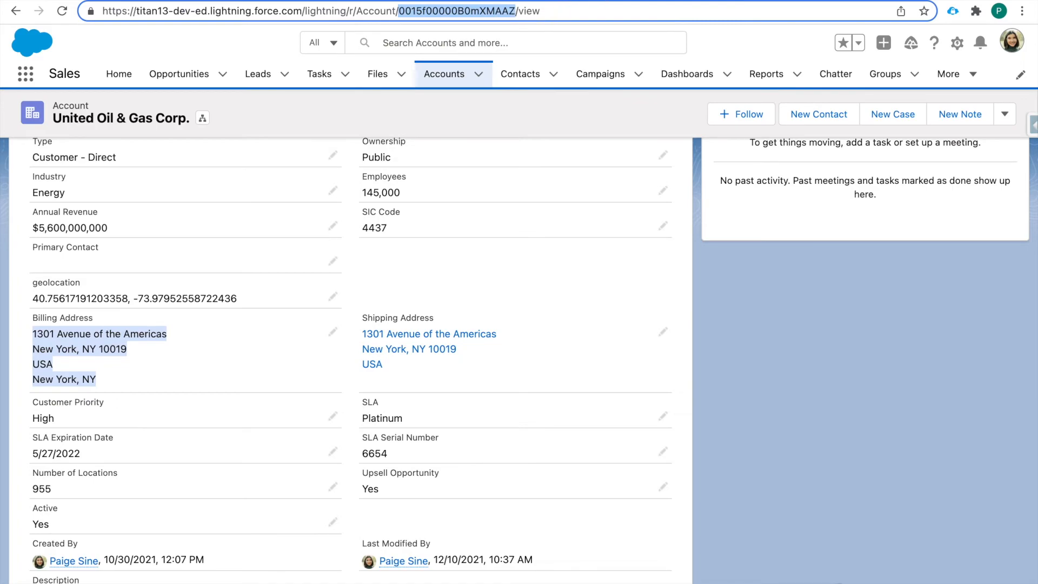
key("ctrl+Tab")
Step: Load formtitan.com in place of the map search page and sign in with the prefilled credentials
left_click_drag(653, 12, 651, 12)
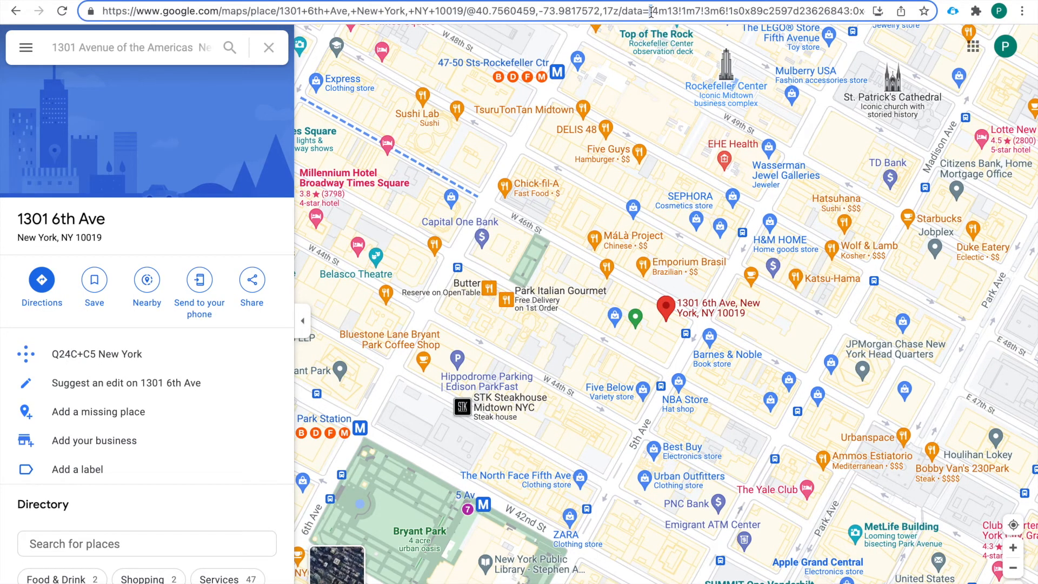
type("form")
triple_click(654, 11)
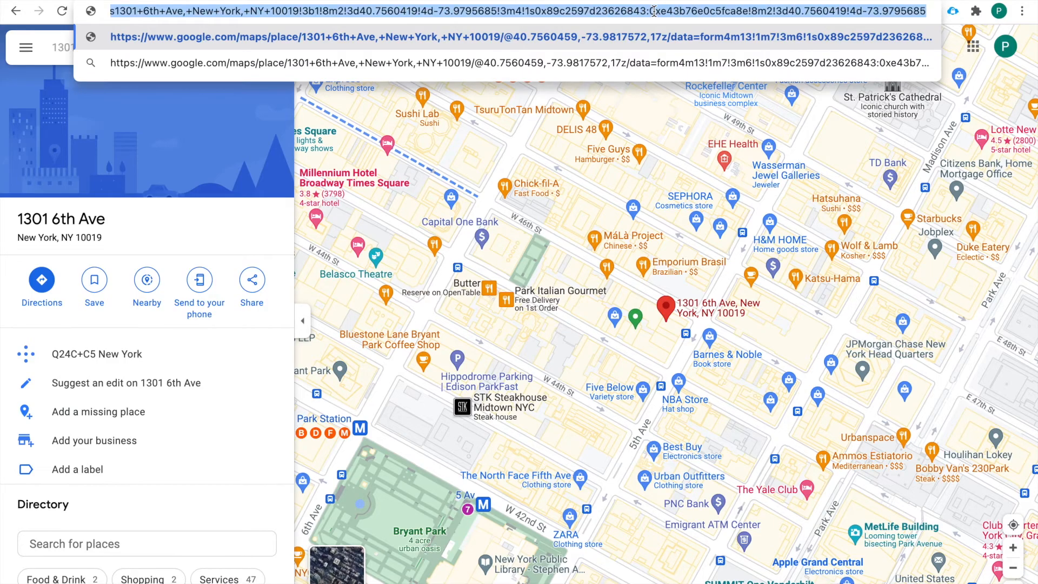
type("form")
key("Return")
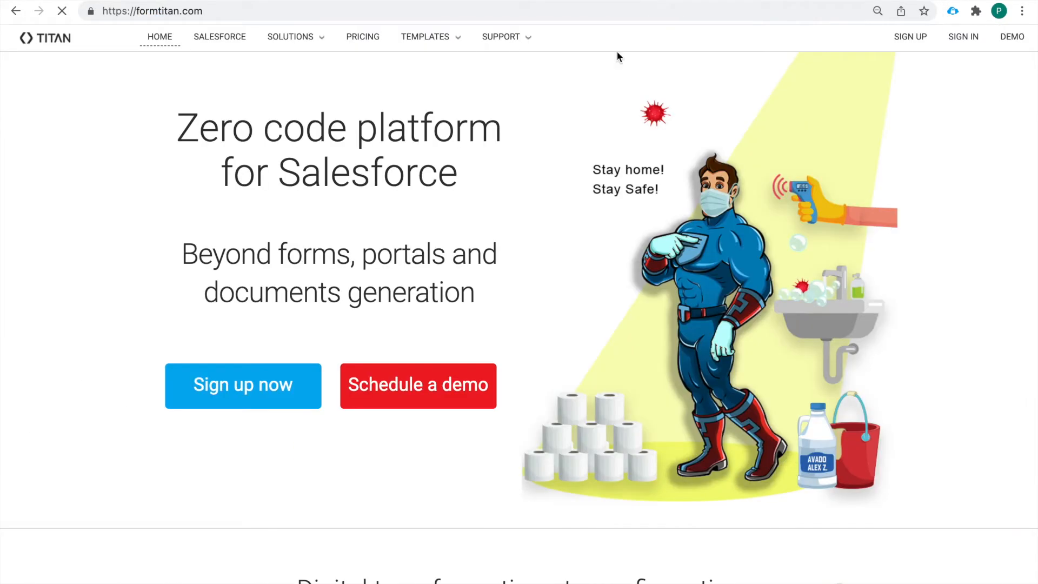
left_click(958, 40)
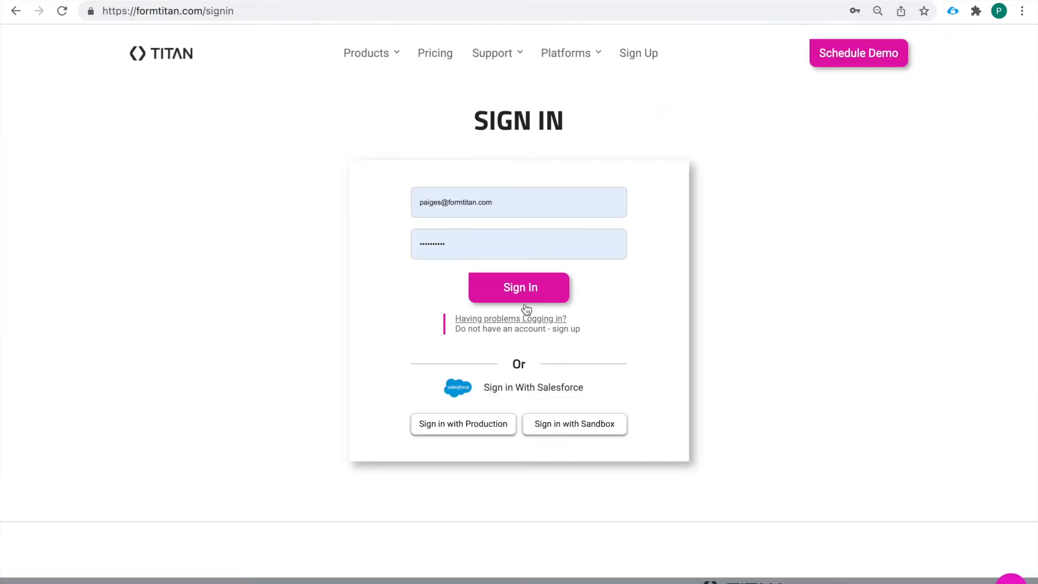
left_click(533, 288)
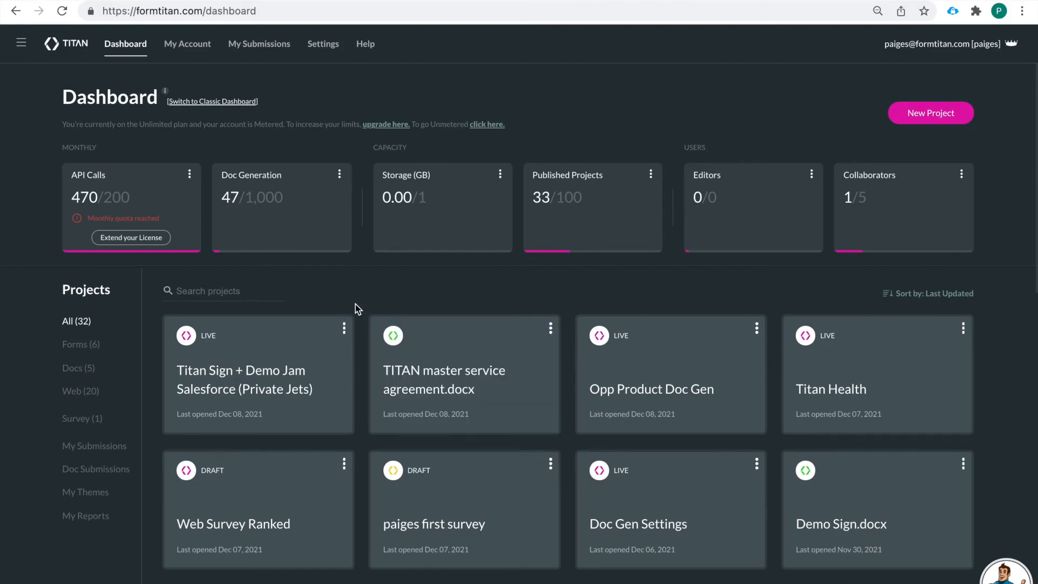
Step: Go to the docstitan.com dashboard and open the Google Maps project
left_click(321, 16)
type("docs")
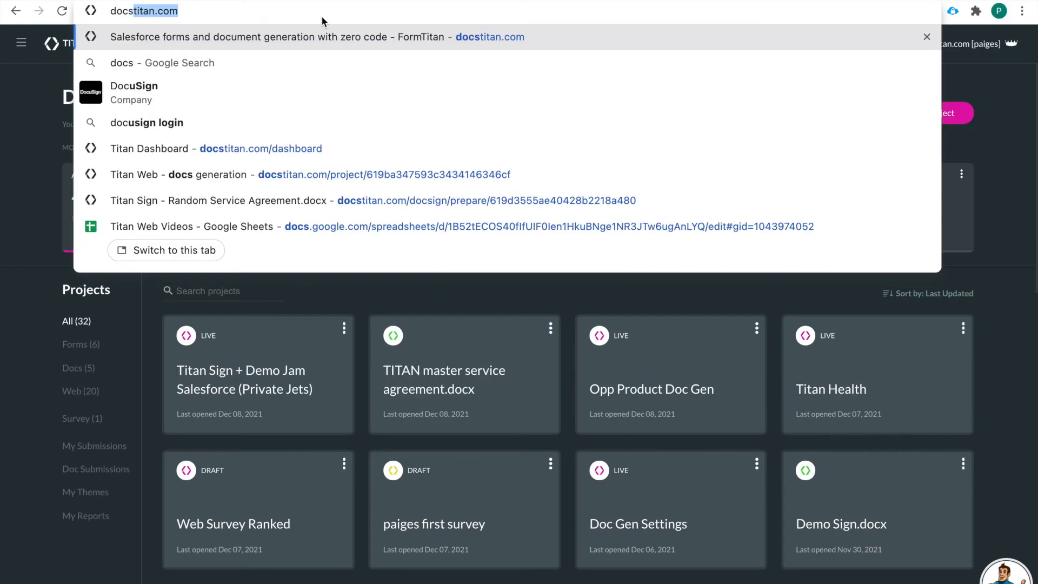
key("Return")
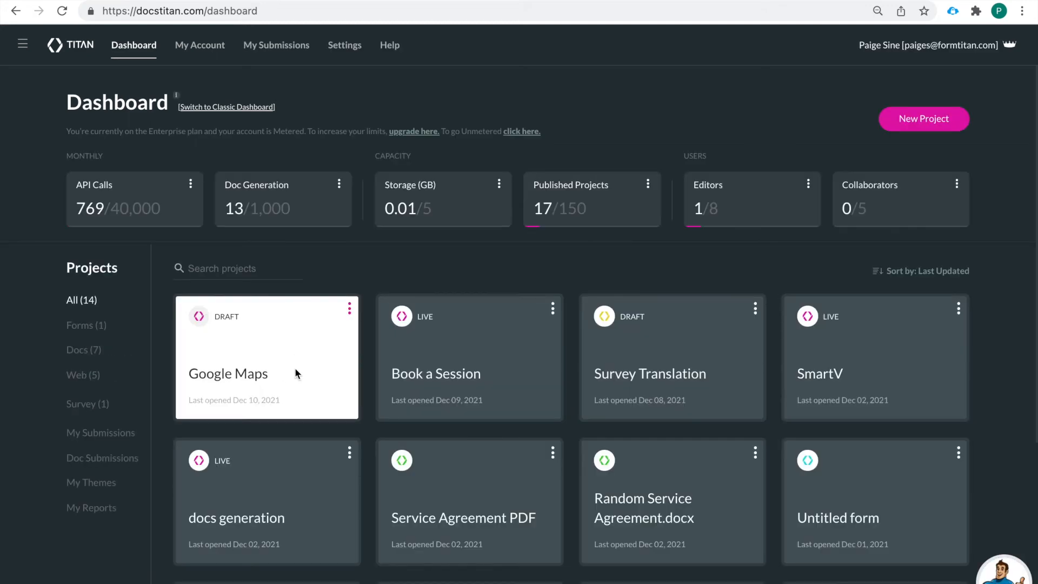
left_click(304, 364)
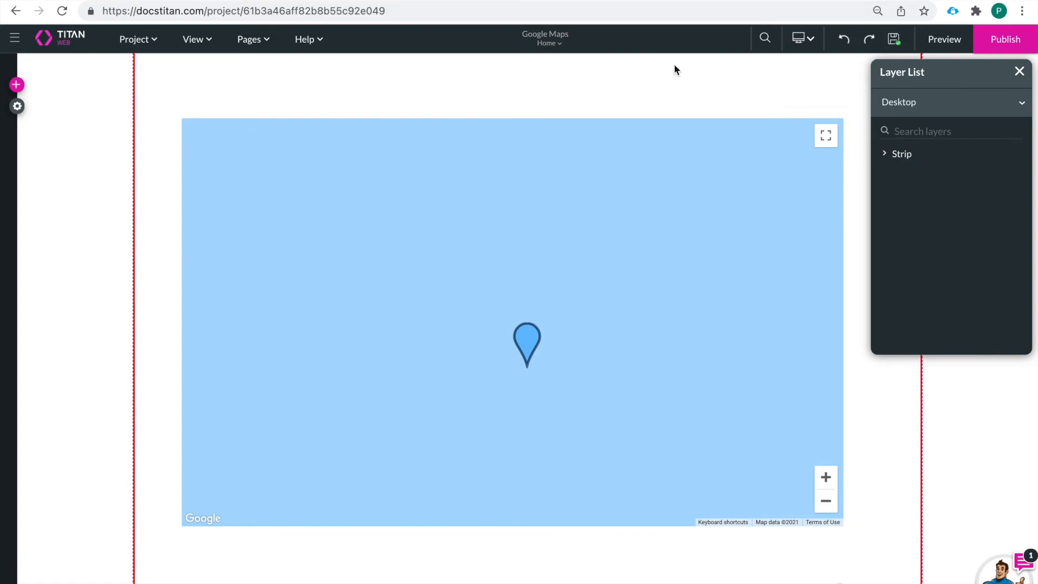
Step: Open the action configuration for Rule 1 of the GoogleMap element's marker click
left_click(650, 276)
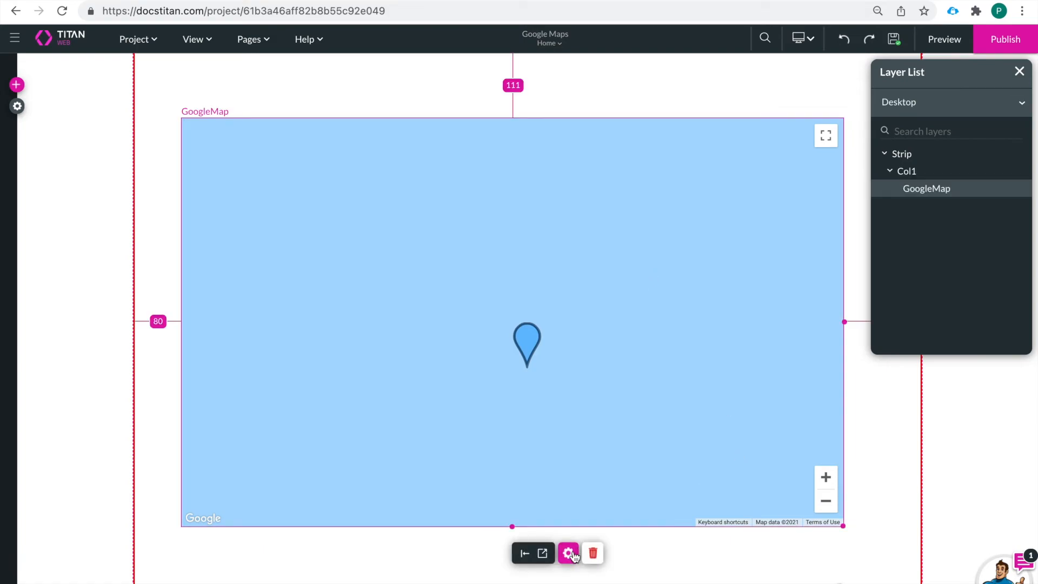
left_click(569, 553)
left_click(687, 129)
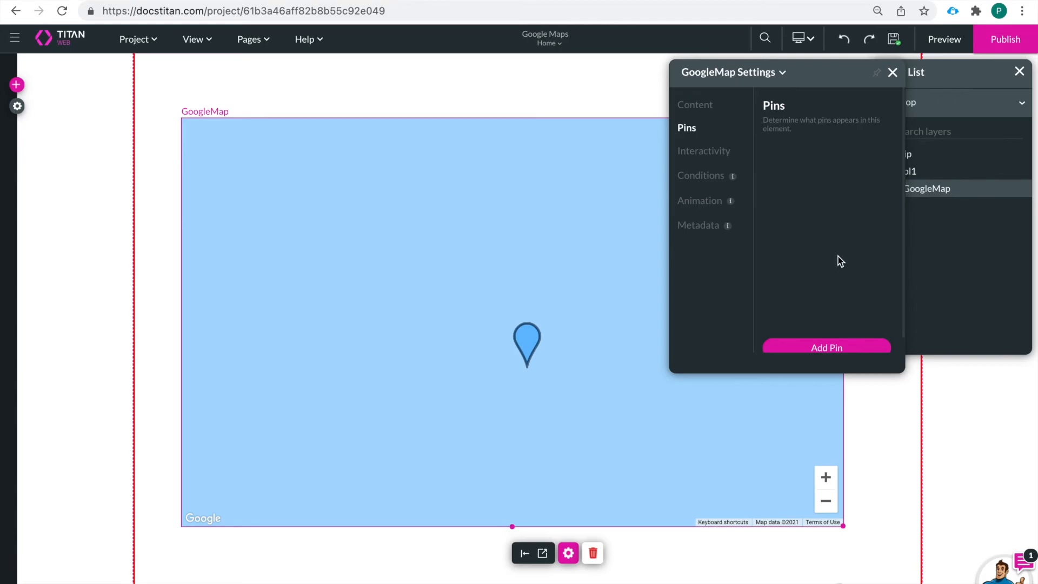
left_click(695, 104)
scroll(856, 242, "down", 1)
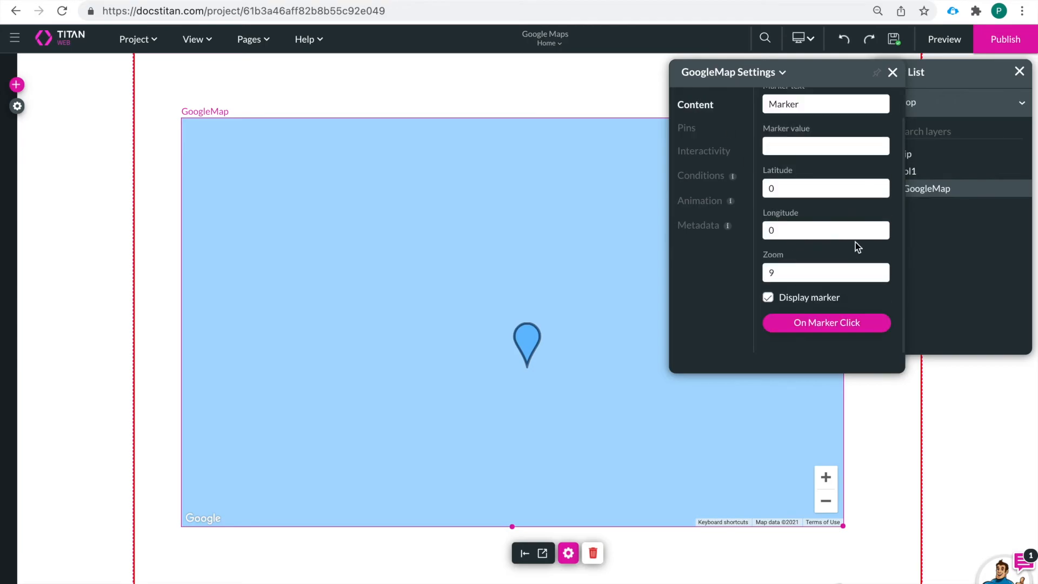
left_click(823, 325)
left_click(362, 263)
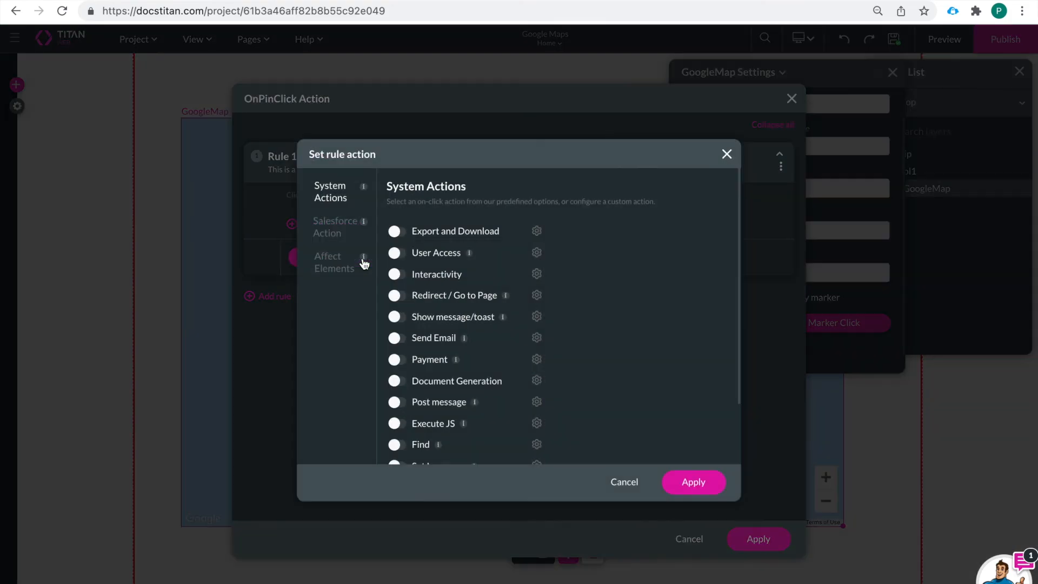
Step: Enable Show message/toast with the message "This is our store front address:" followed by the copied billing address, and apply it
left_click(400, 318)
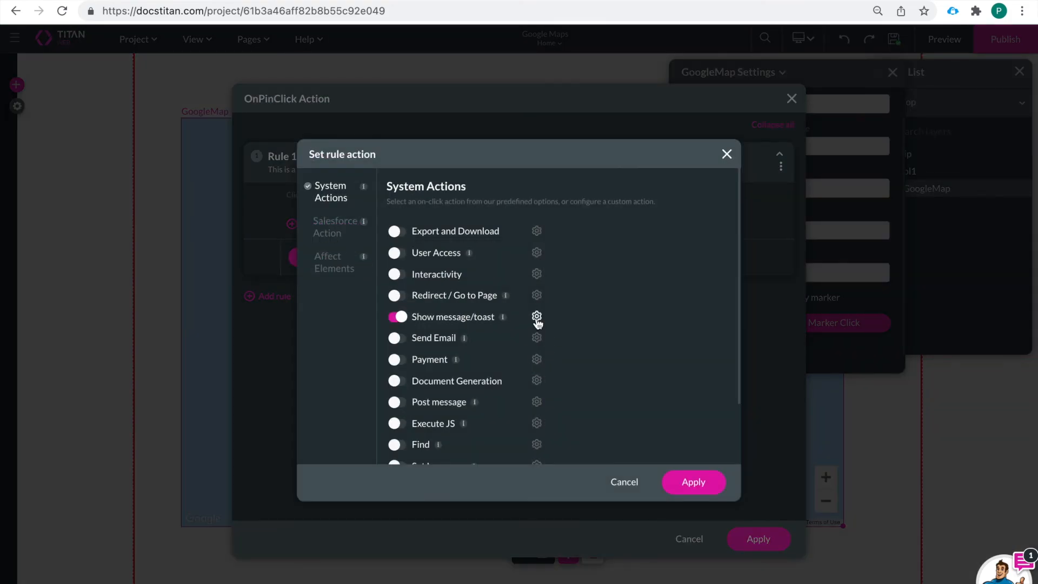
left_click(536, 317)
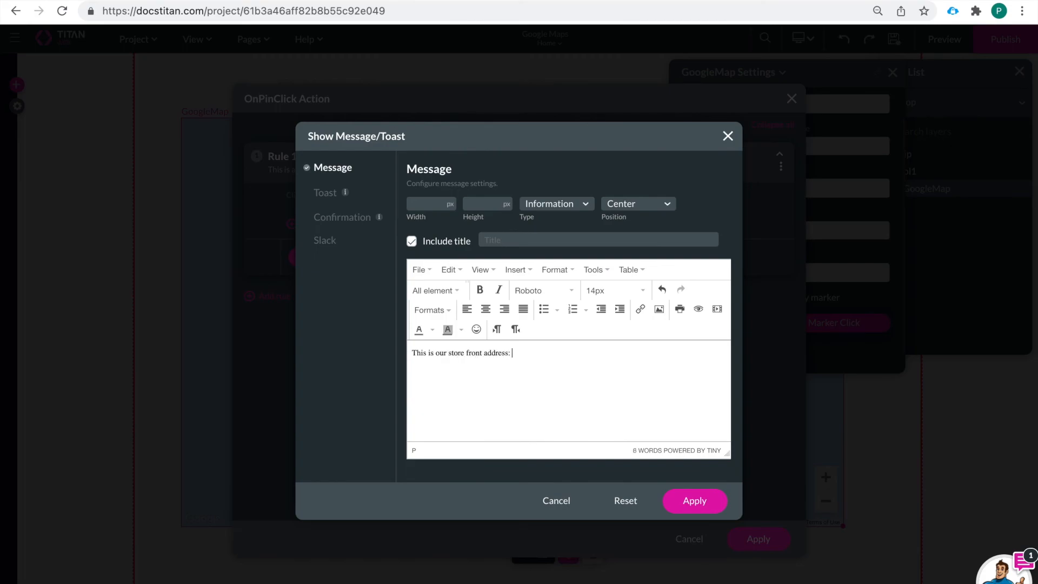
type("1301 Avenue of the Americas New York, NY 10019 USA New York, NY")
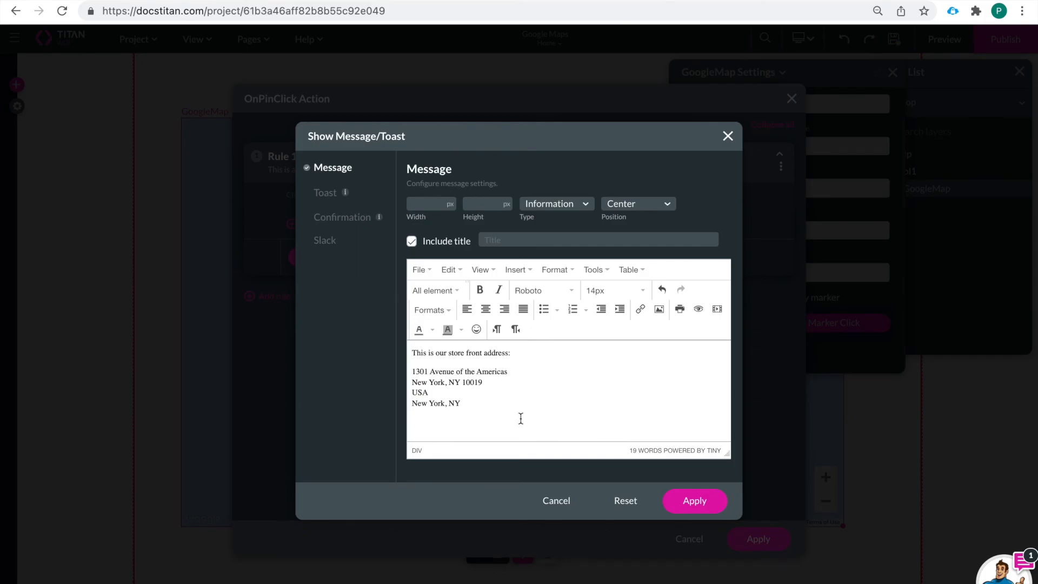
left_click(695, 502)
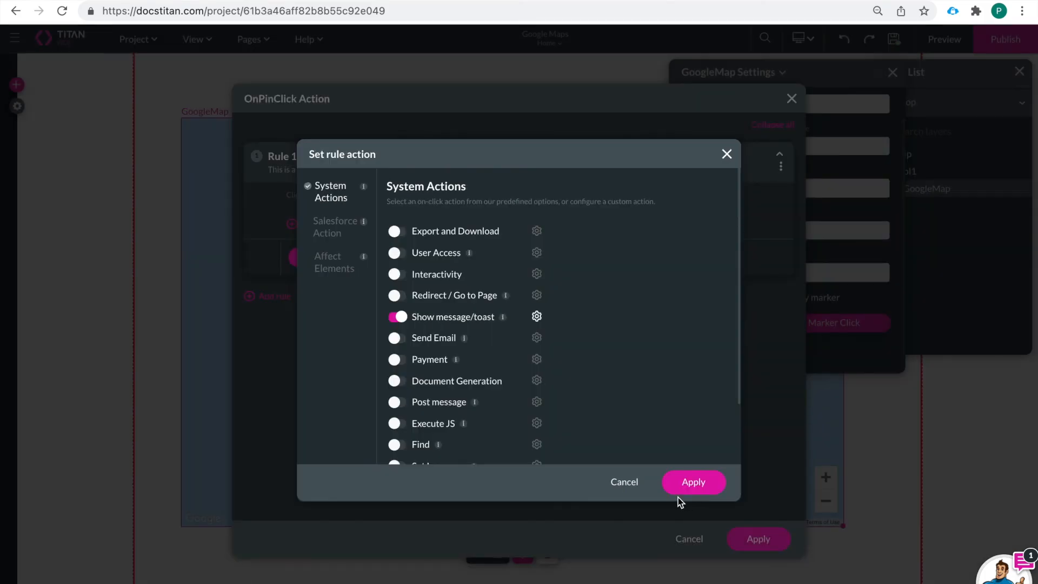
Step: Apply the rule action and the marker click configuration, and save the project
left_click(682, 490)
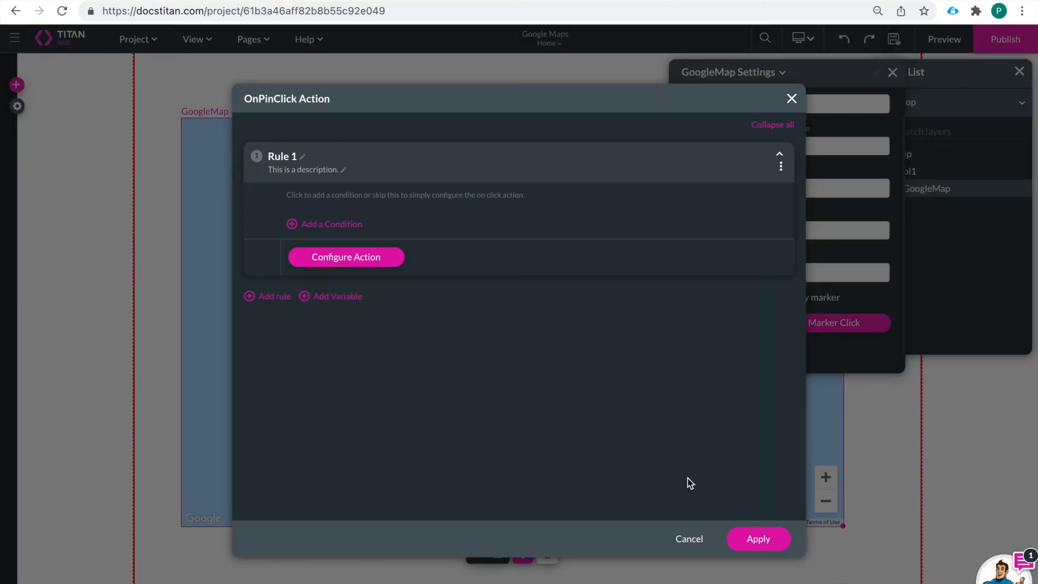
left_click(761, 541)
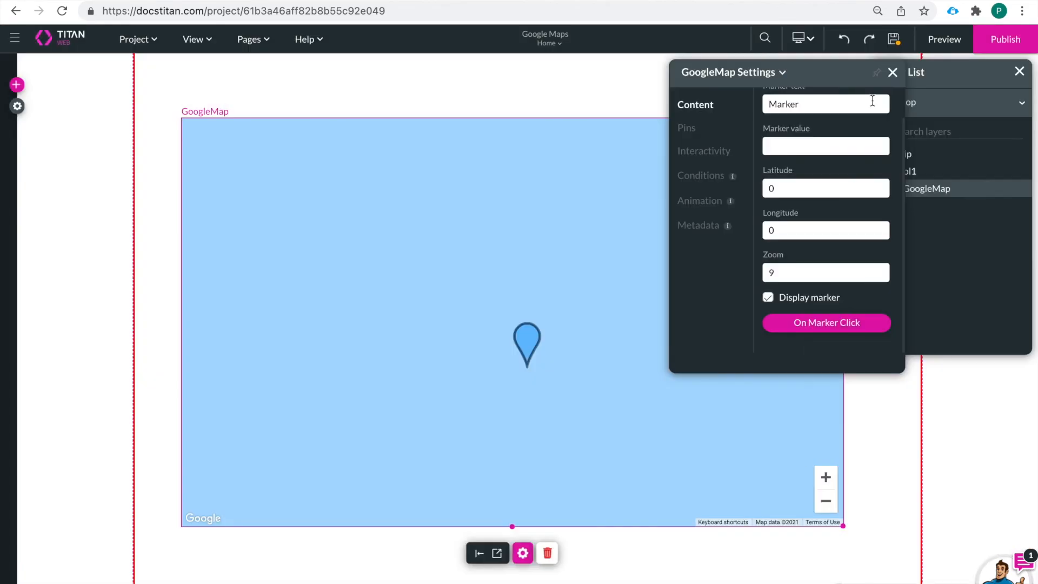
left_click(895, 42)
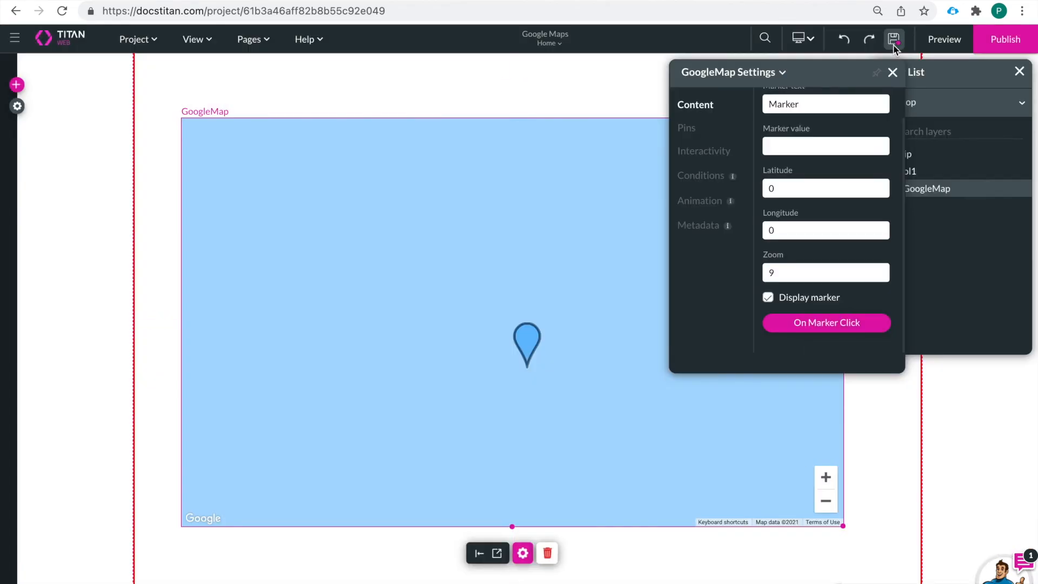
Step: Preview the page, zoom the map out, and test the marker's address popup by opening and closing it
left_click(944, 43)
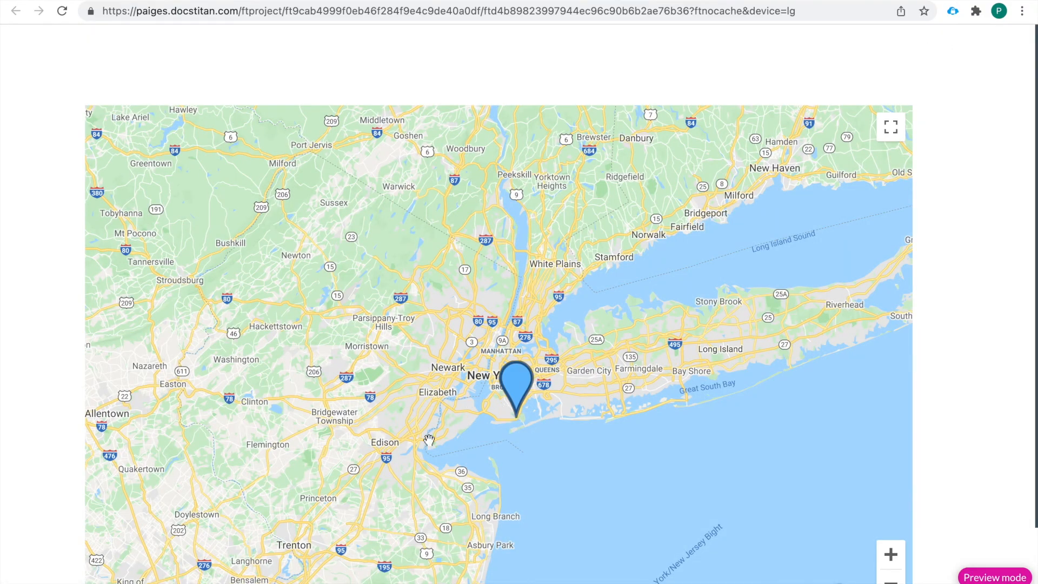
scroll(430, 436, "down", 2)
left_click(465, 448)
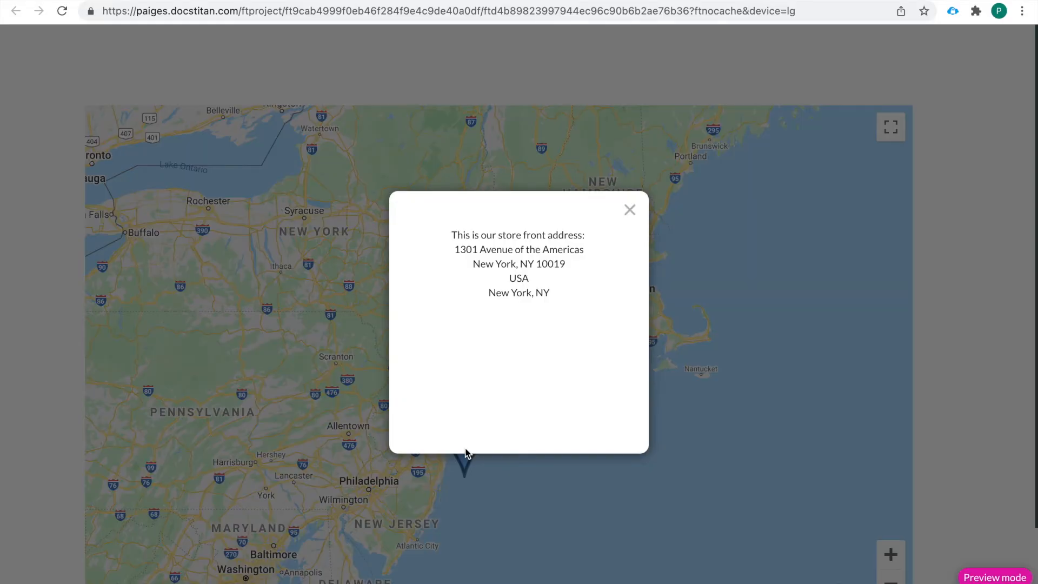
left_click(630, 211)
left_click(216, 403)
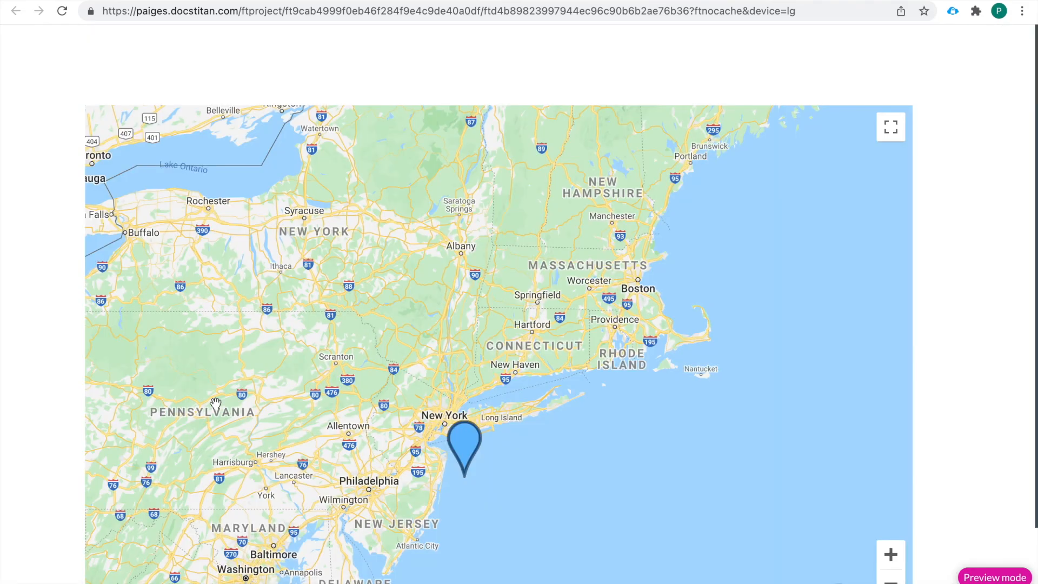
mouse_move(703, 2)
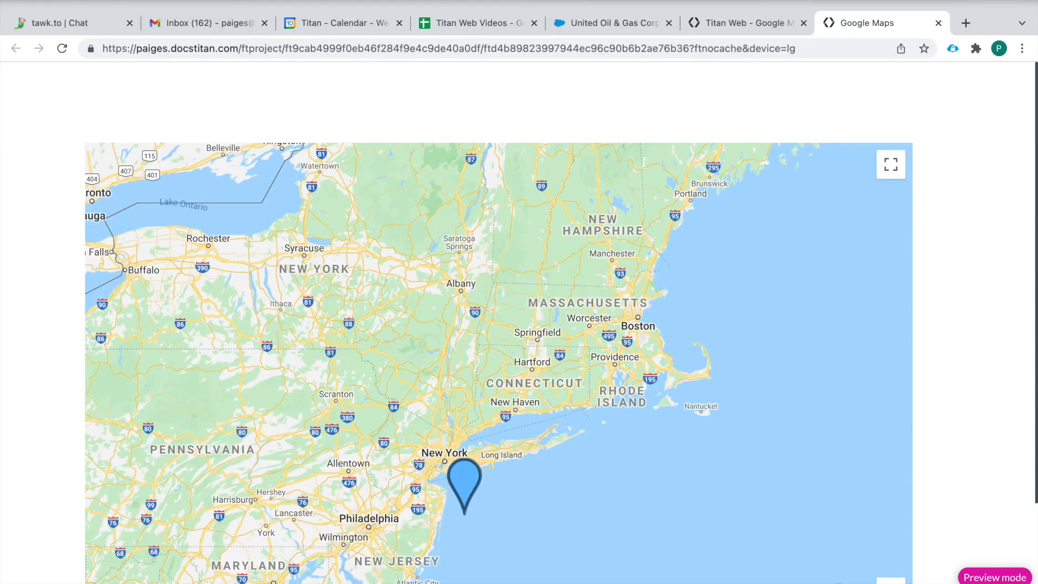